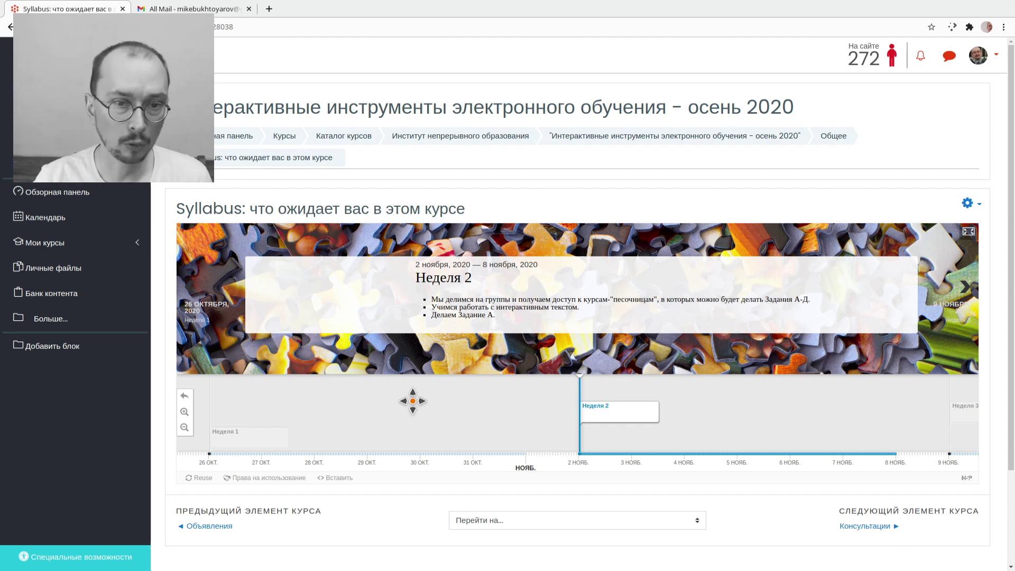
Step: Browse the Syllabus timeline forward from Неделя 2 to Недели 5-6 and zoom it out to the whole course period
click(972, 337)
click(973, 337)
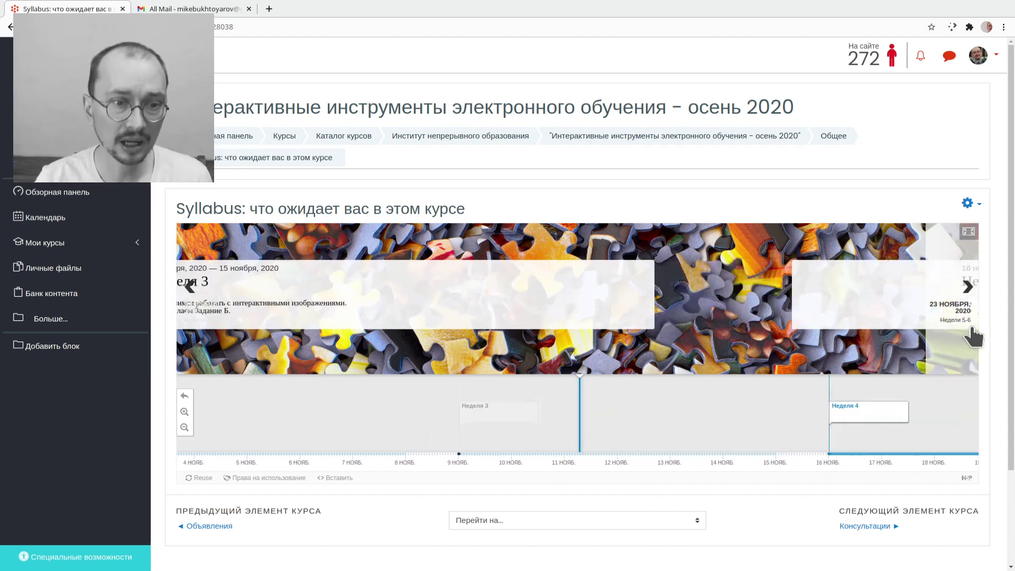
click(973, 337)
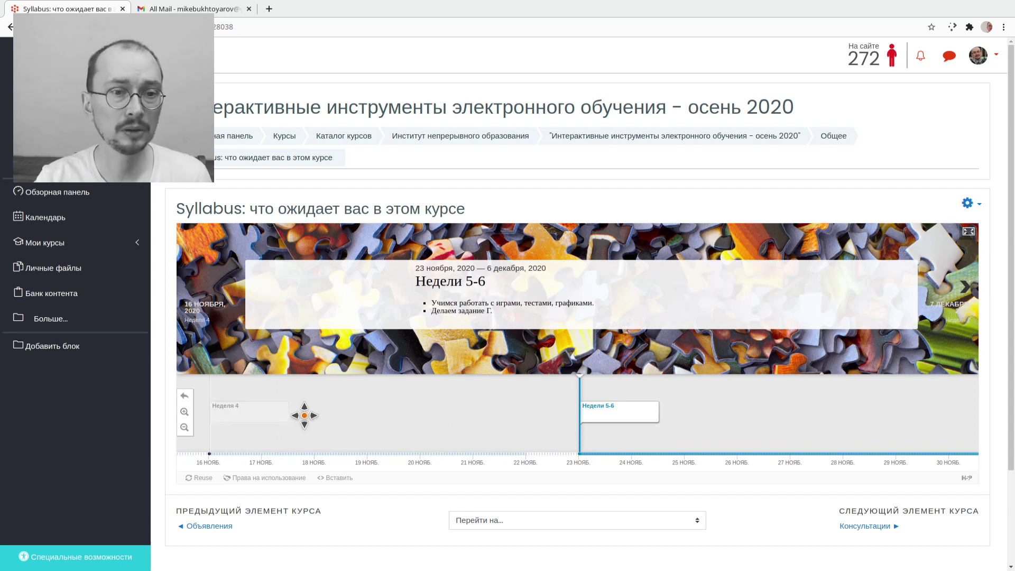
click(185, 427)
click(185, 428)
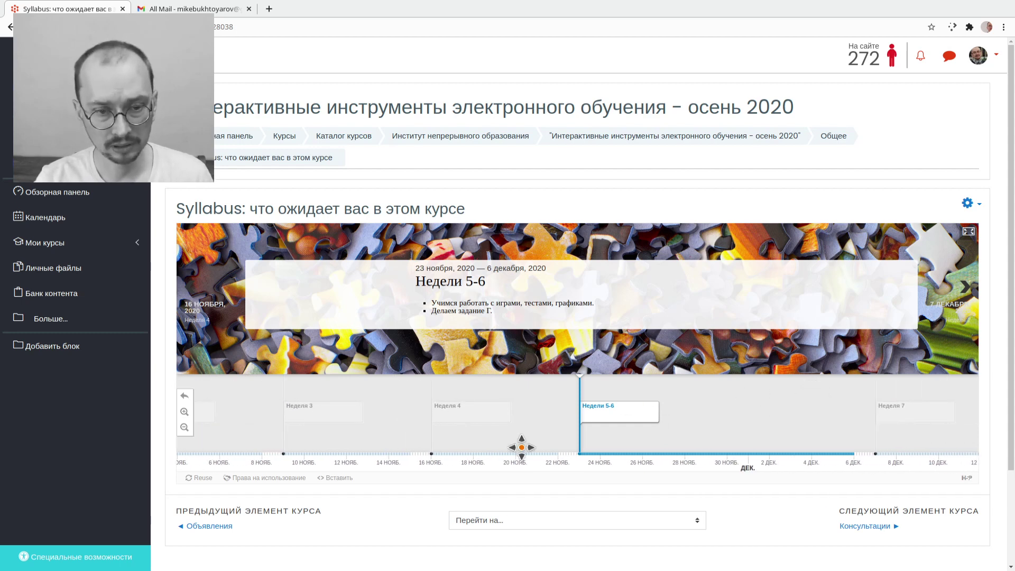
click(185, 427)
click(185, 427)
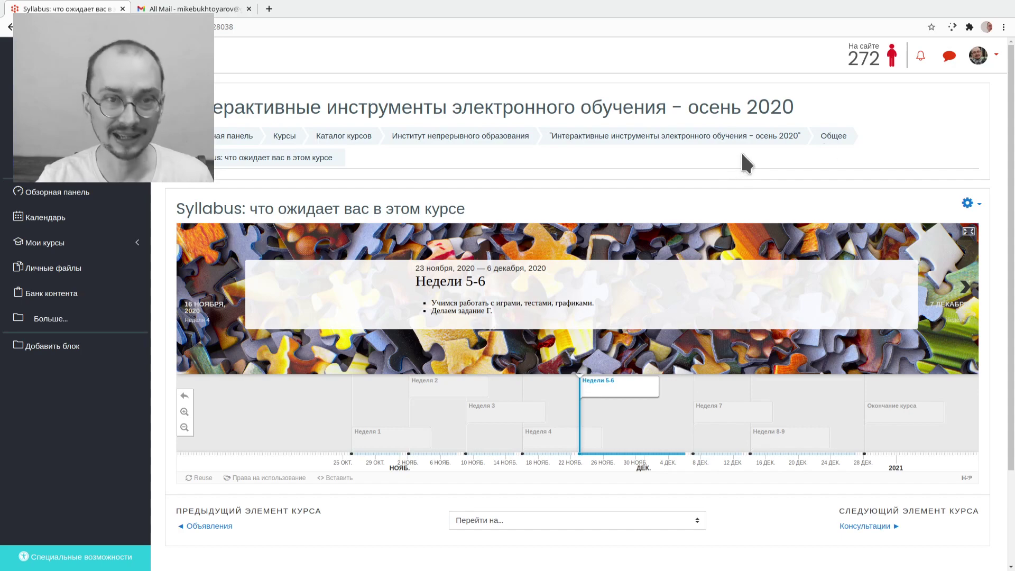
Step: Return to the course page and add an Интерактивный контент activity to the section "Слайды, хронологии, карты"
click(726, 137)
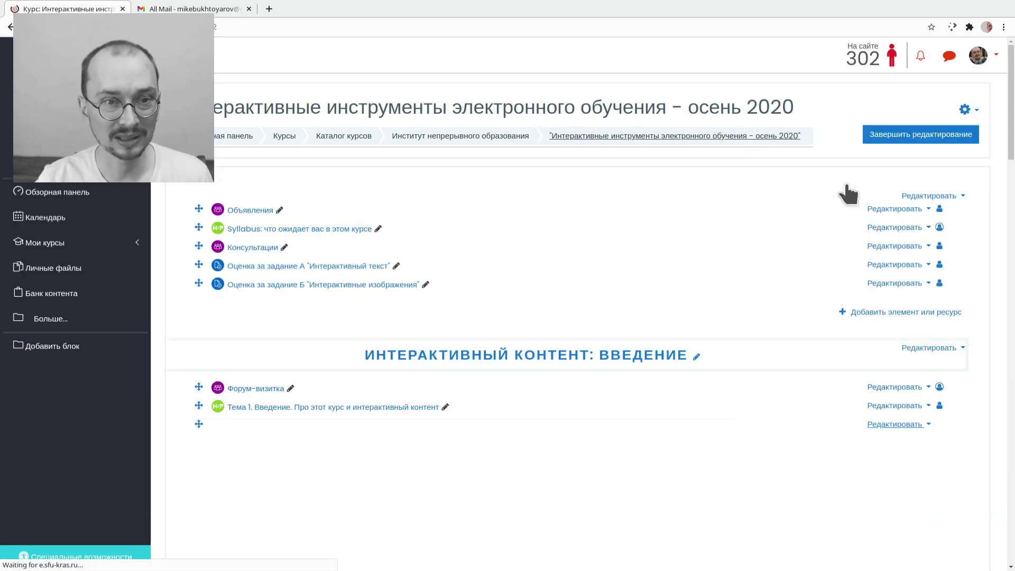
scroll(1011, 165, down, 1)
drag(1011, 165, 987, 539)
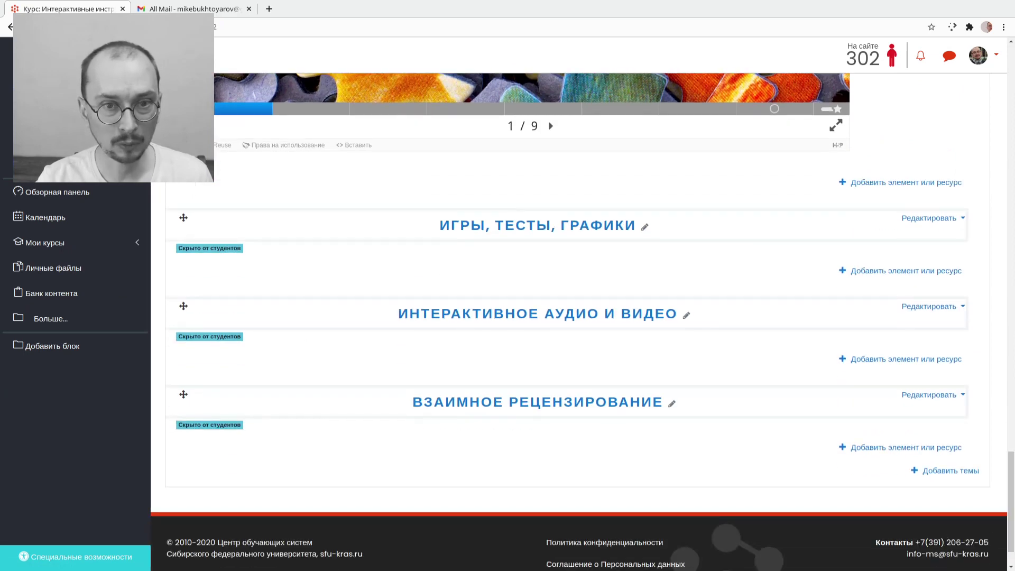
click(899, 181)
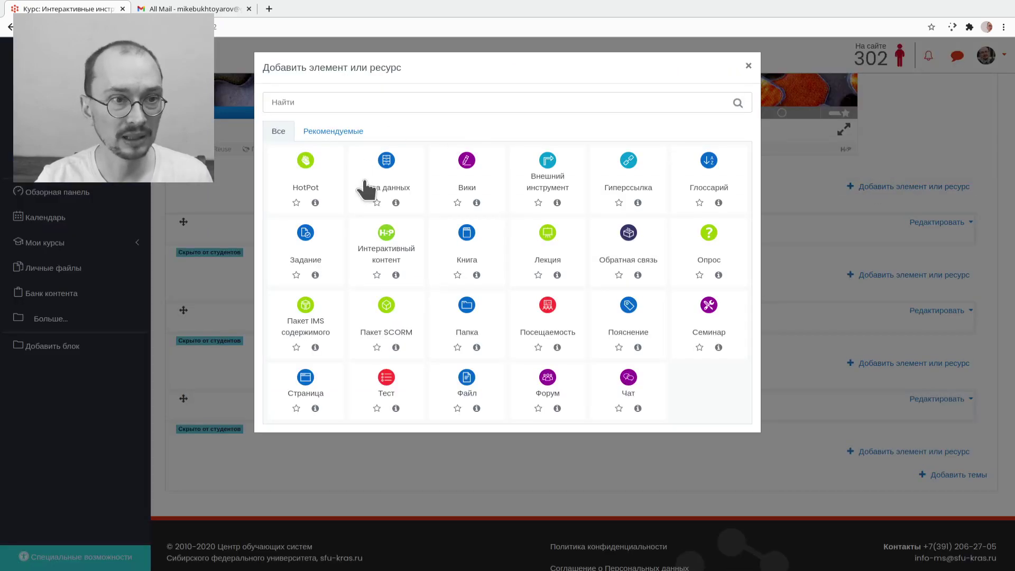
click(388, 244)
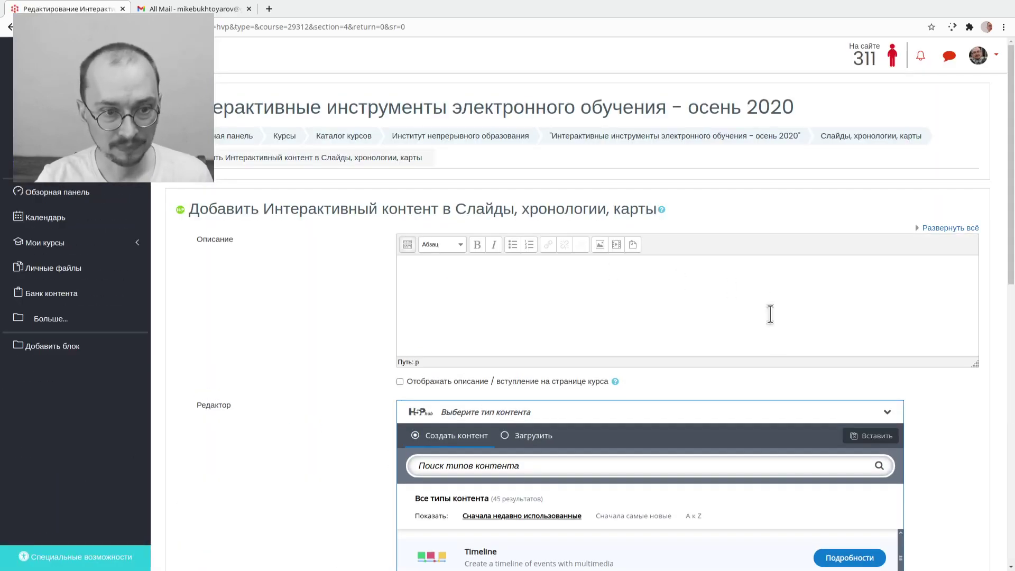
Step: Choose Timeline as the content type for the new interactive activity
scroll(555, 396, down, 3)
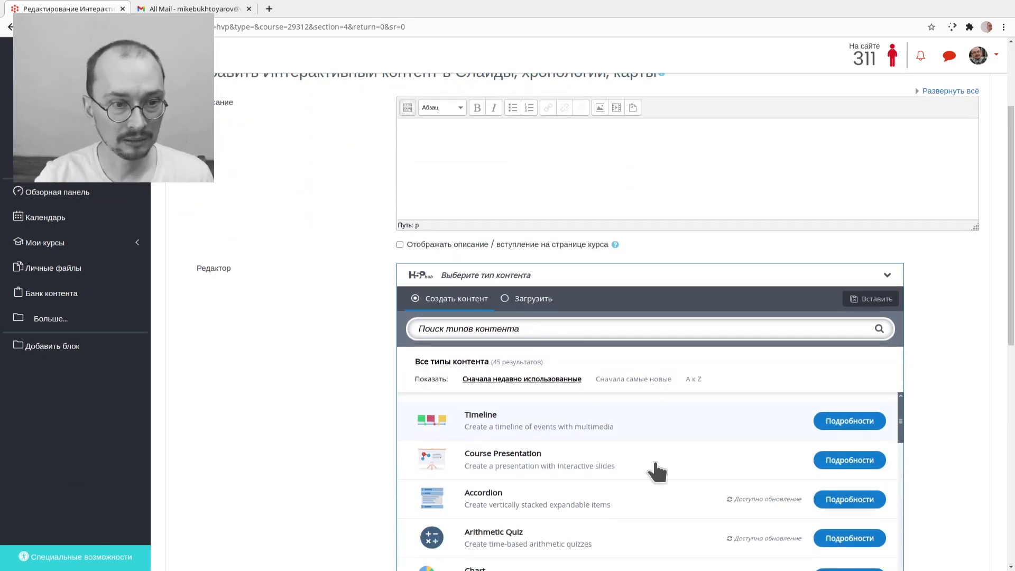
click(592, 431)
scroll(369, 394, down, 2)
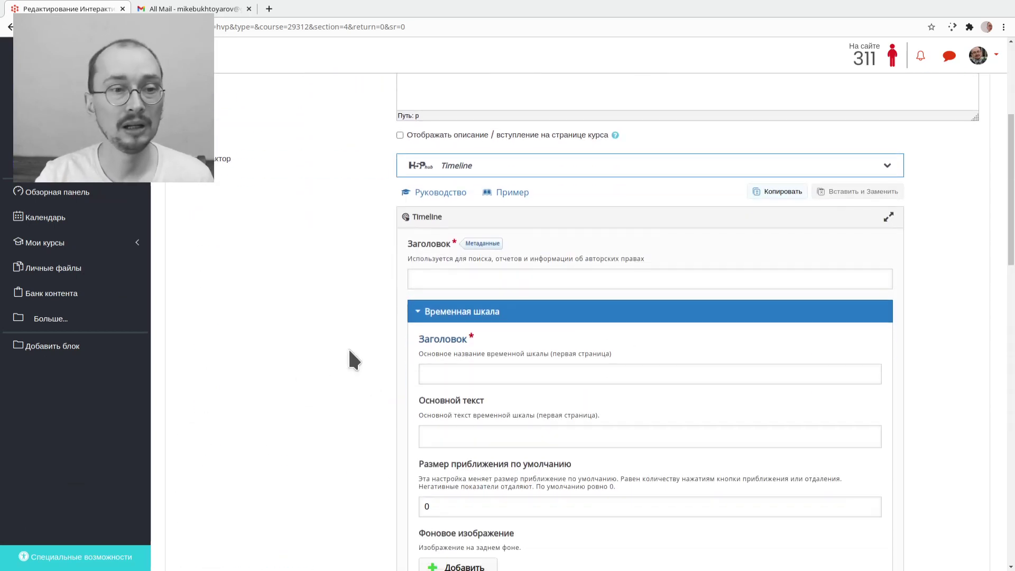
Step: Enter "План курса" as the activity's overall title used for search and reports
click(556, 281)
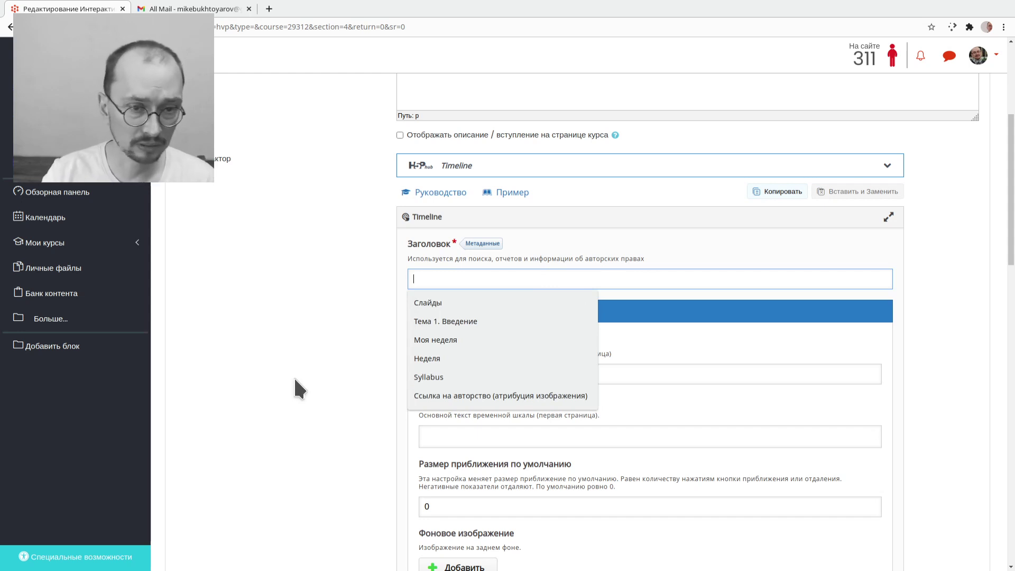
click(274, 360)
click(487, 278)
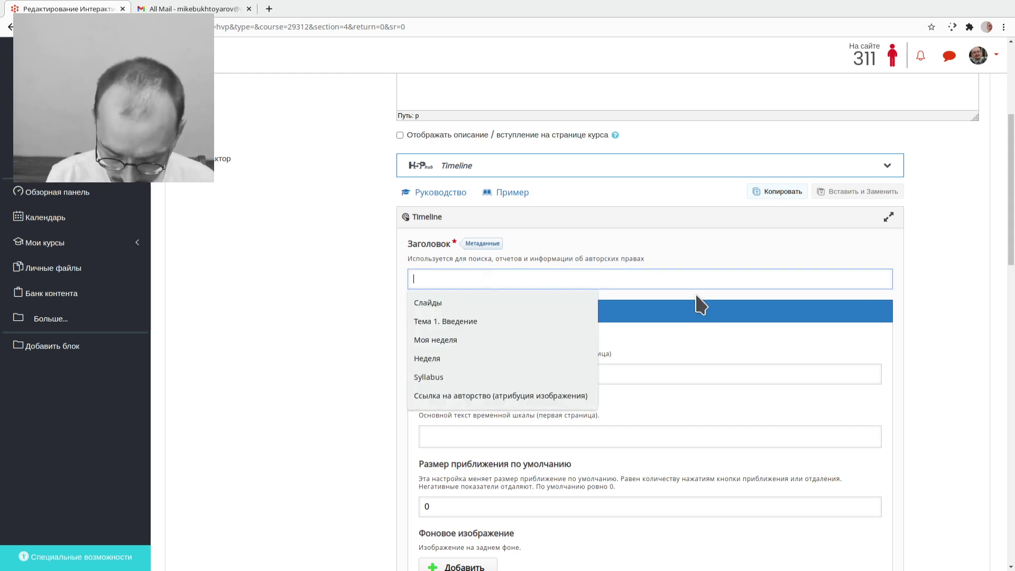
text(Ski)
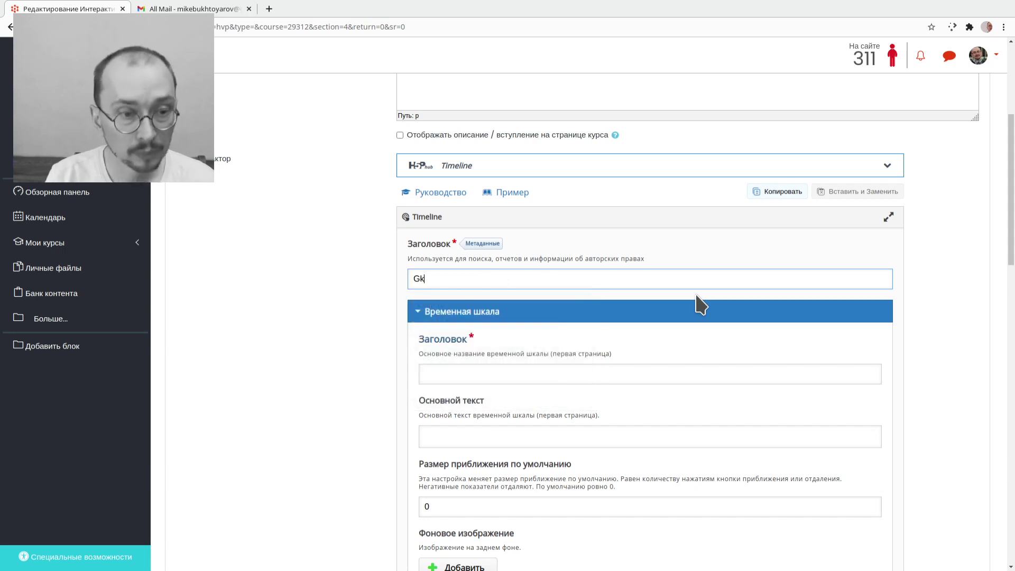
key(BackSpace)
key(BackSpace)
key(BackSpace)
text(План курса)
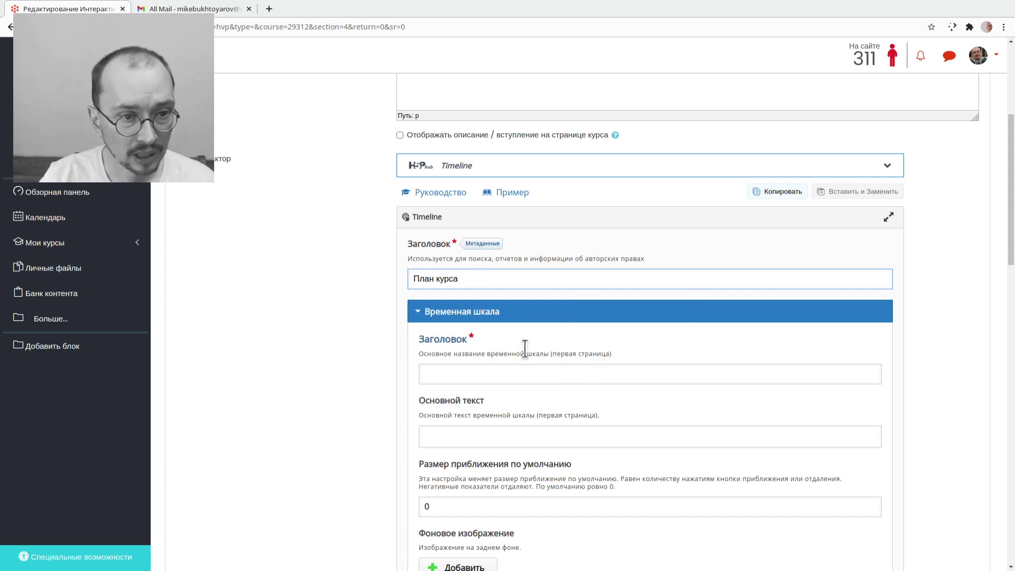
Step: Enter "План курса" as the timeline's own first-page heading
click(509, 376)
text(Р)
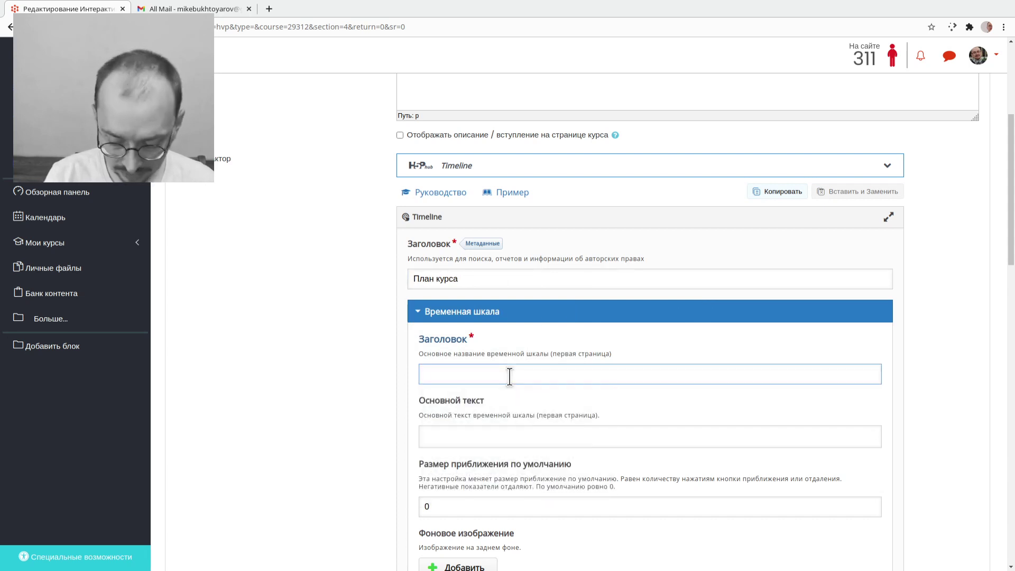
text(План)
key(BackSpace)
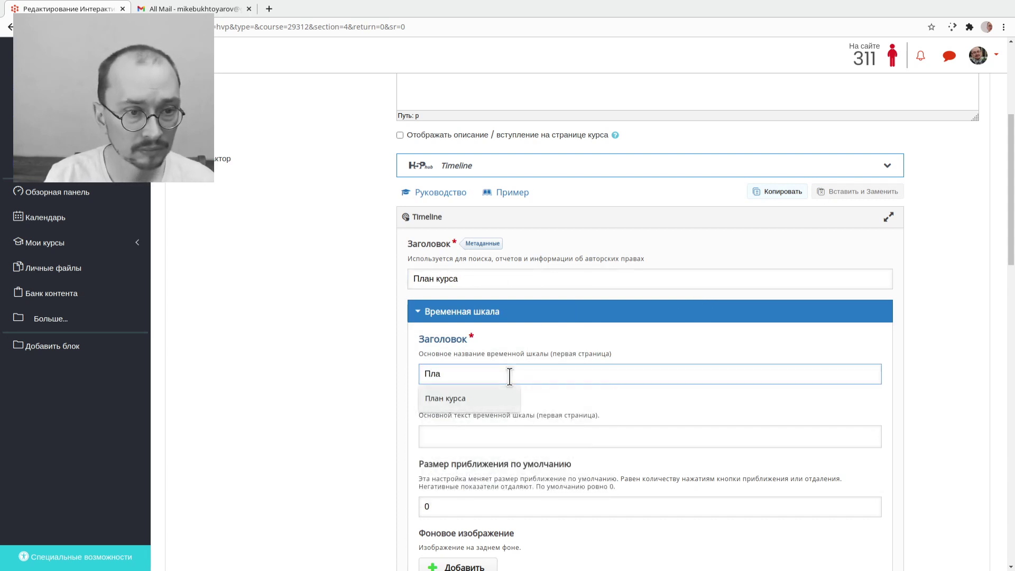
text(н курса)
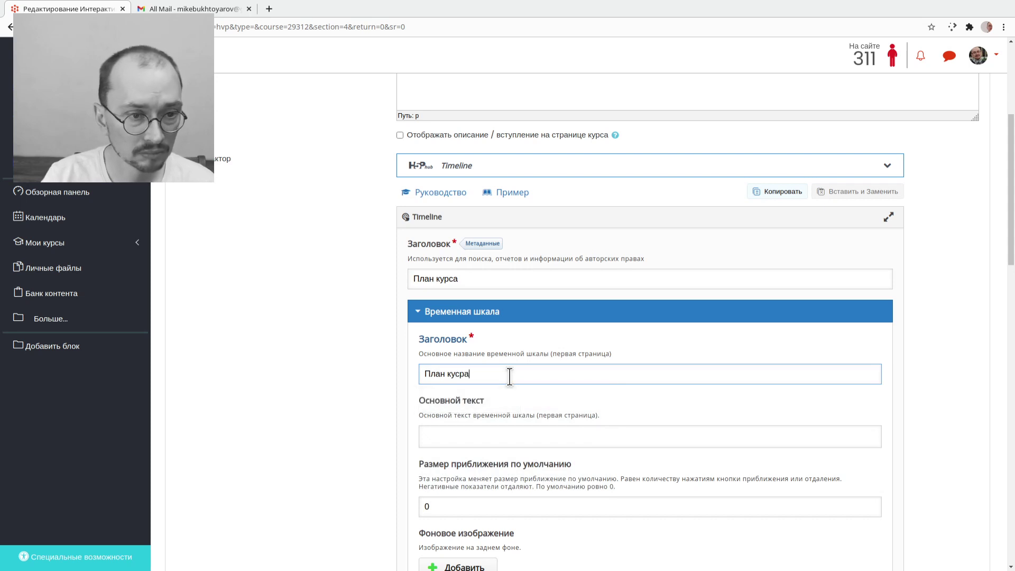
key(BackSpace)
key(BackSpace)
text(са)
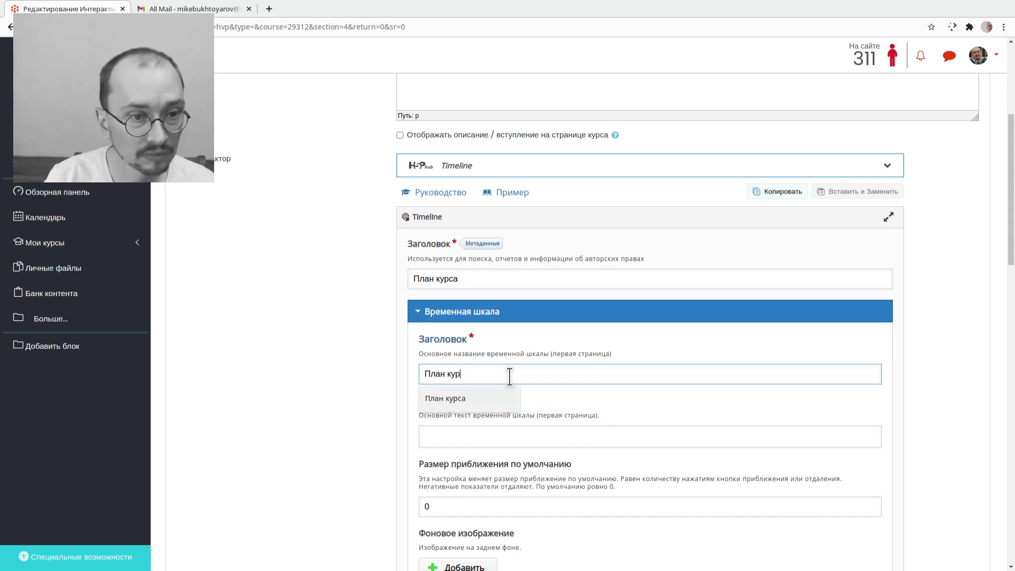
Step: Enter "Введение" as the main text of the timeline's first page
click(632, 443)
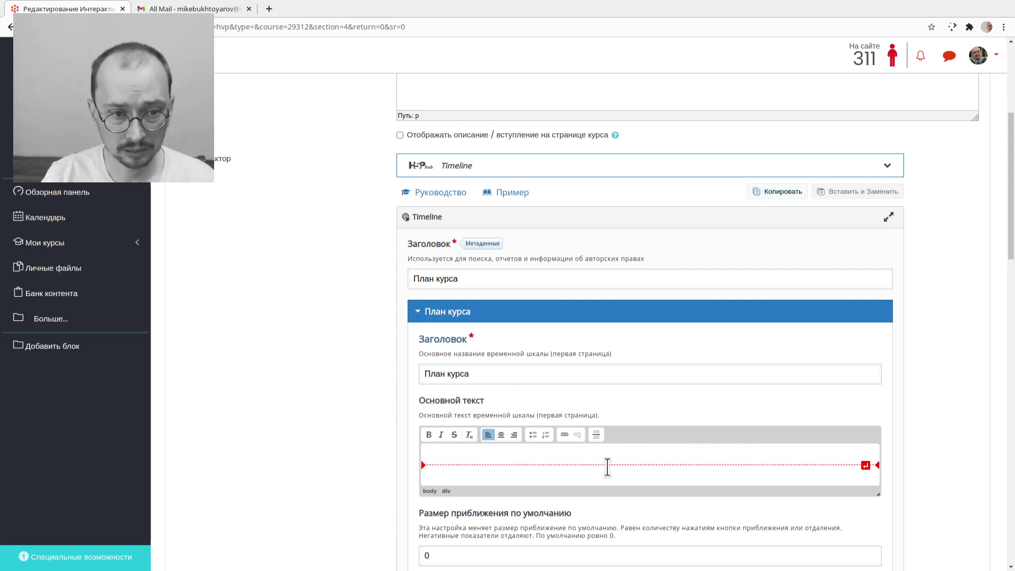
click(655, 507)
click(591, 463)
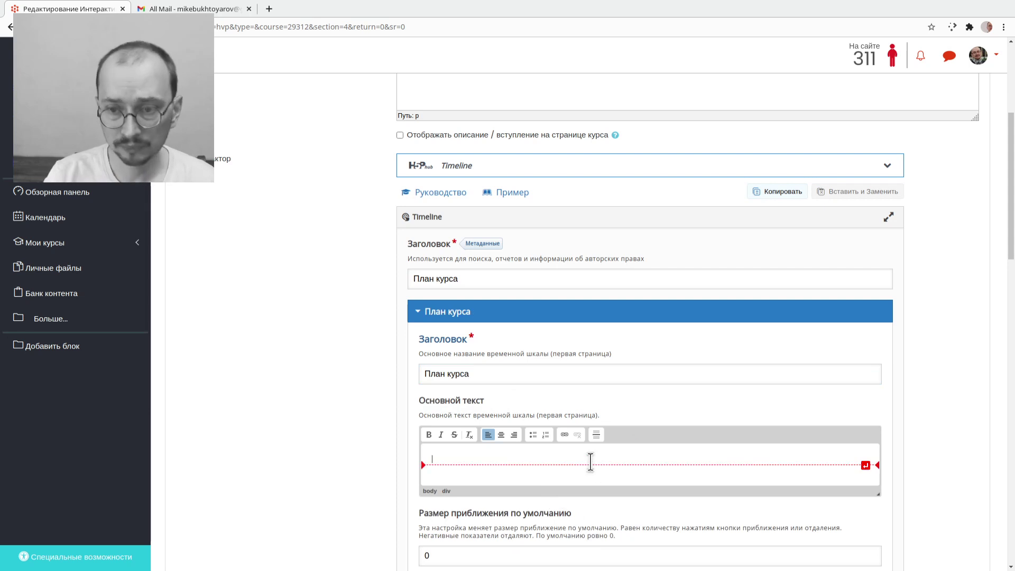
text(Вве)
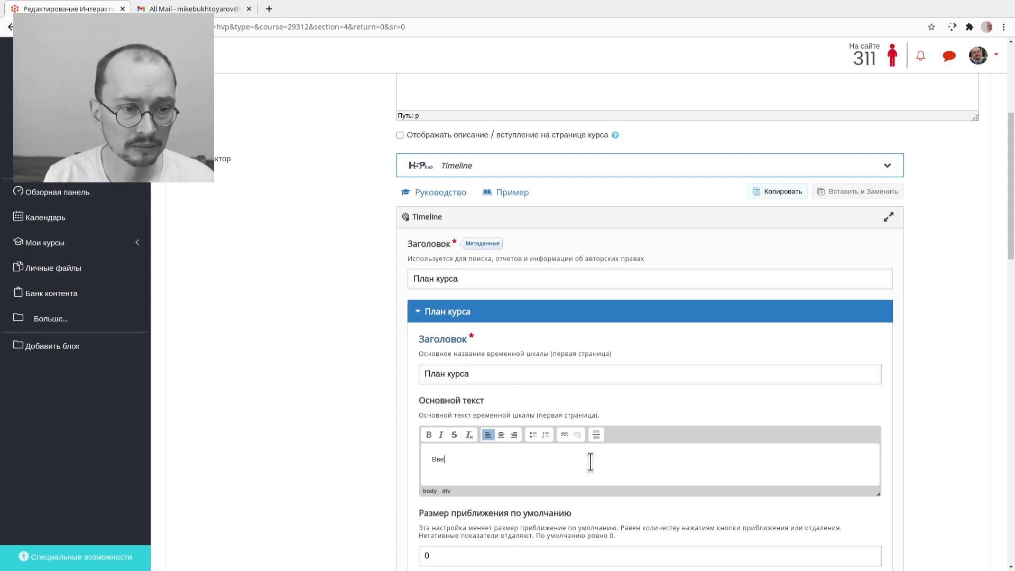
text(дение)
Step: Set the first timeline date entry to start on 2020,10,26 and end on 2020,11,01
scroll(591, 462, down, 4)
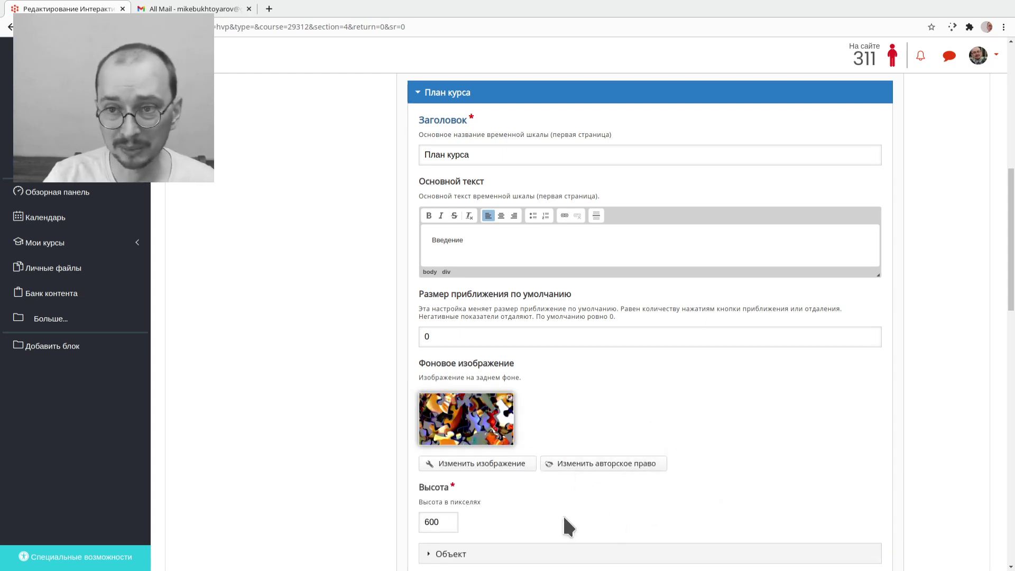
scroll(467, 476, down, 3)
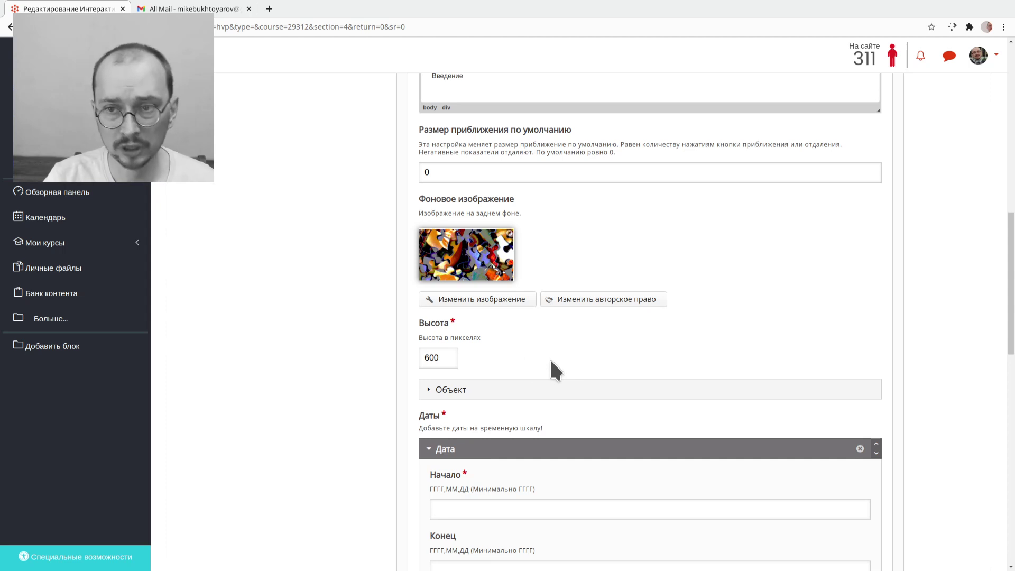
scroll(607, 390, down, 2)
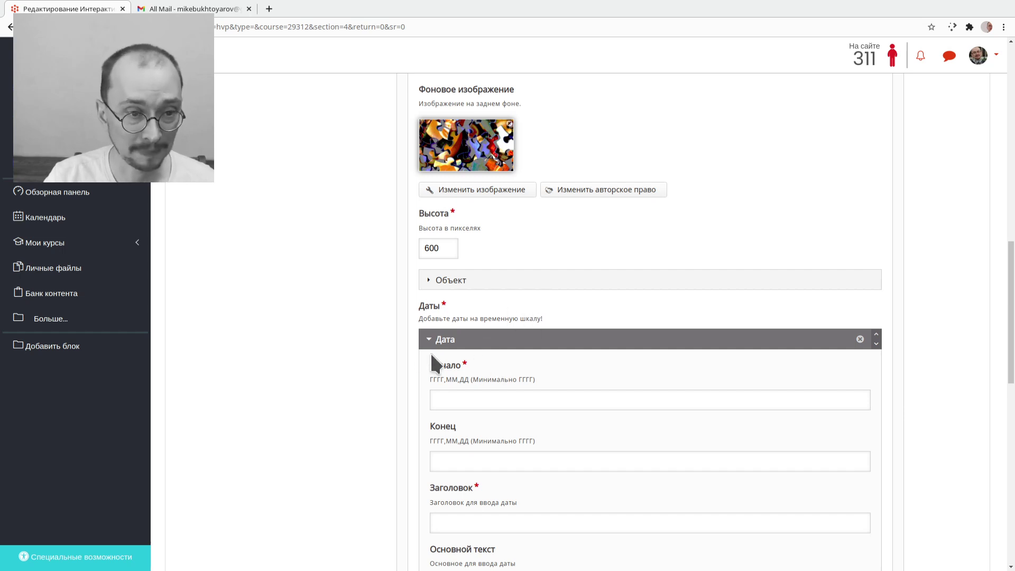
scroll(374, 340, down, 3)
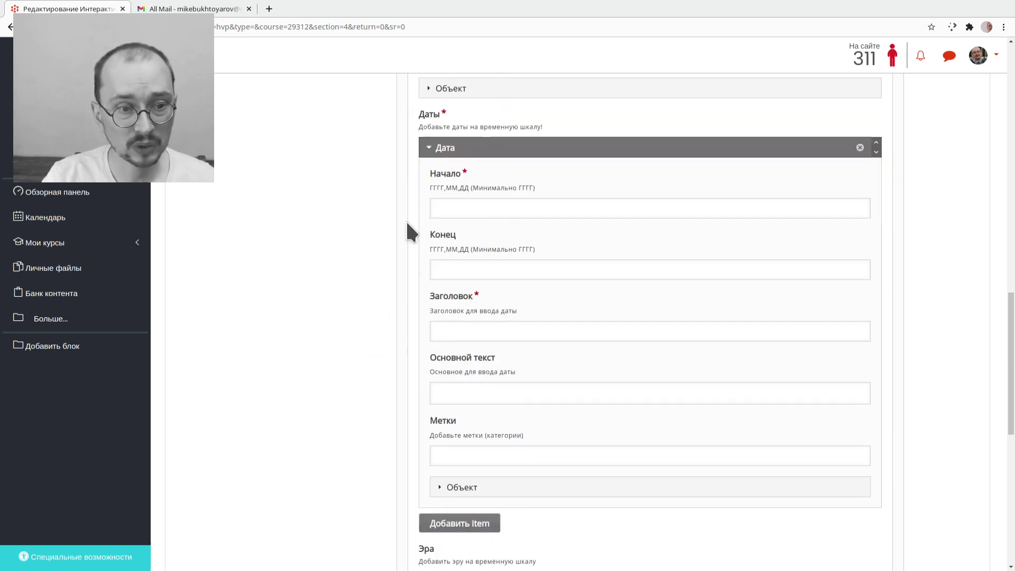
scroll(407, 222, up, 1)
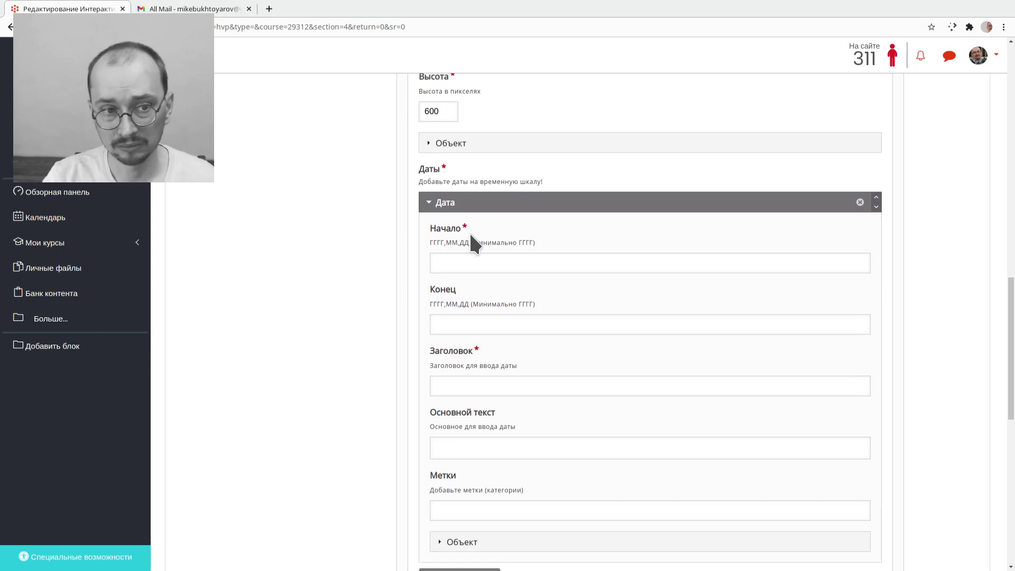
click(572, 265)
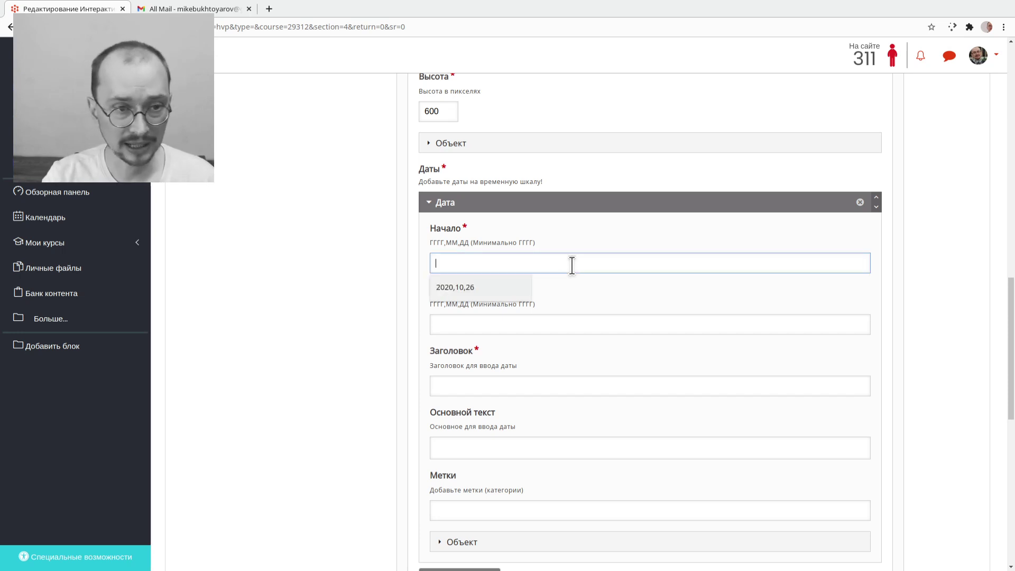
click(489, 289)
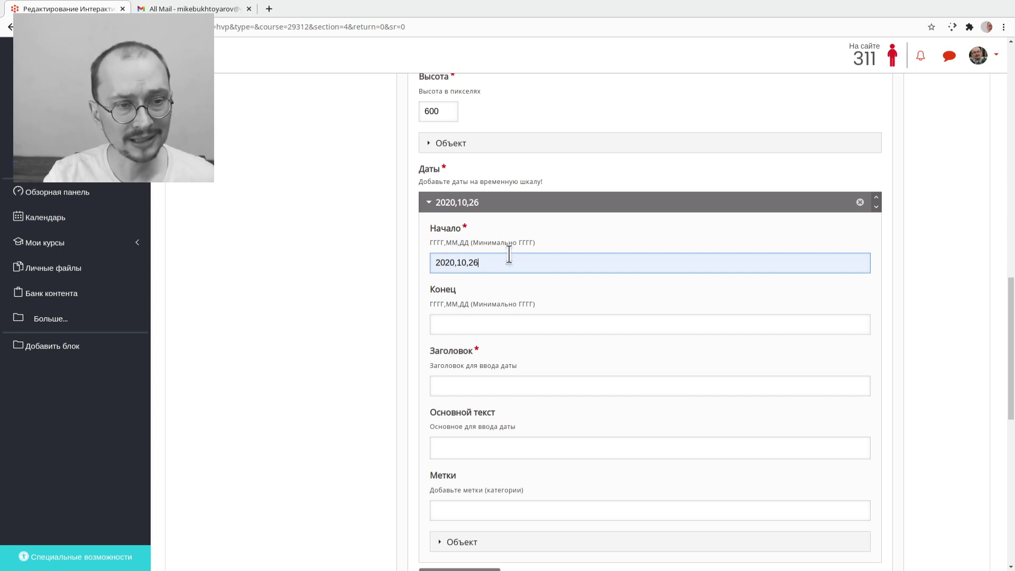
click(531, 324)
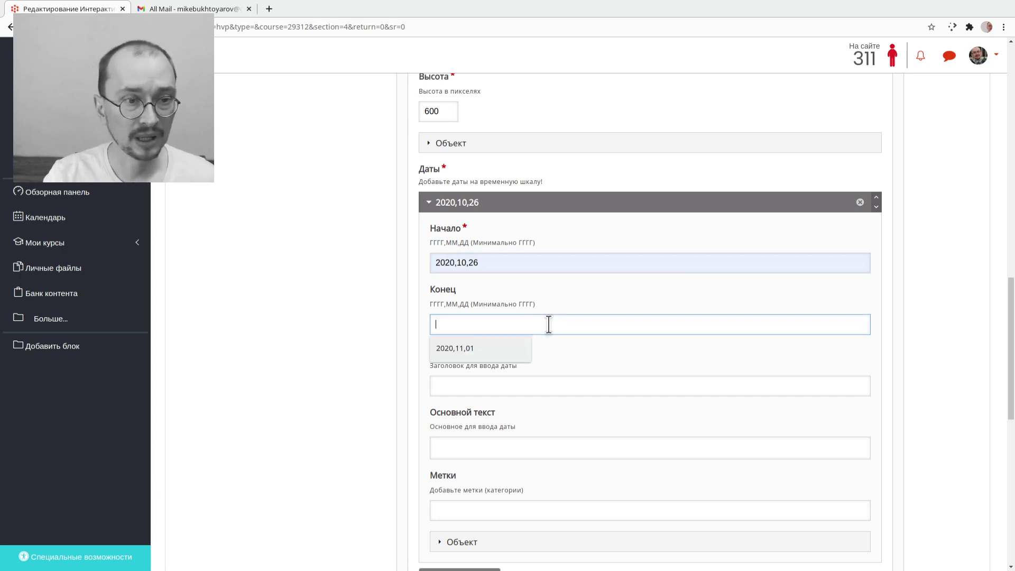
click(503, 348)
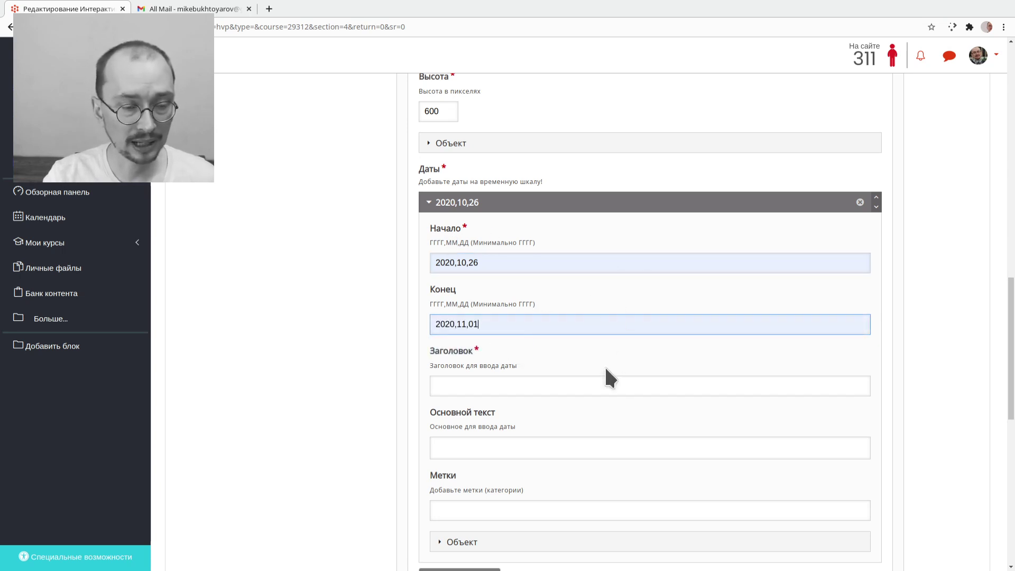
Step: Give the first date entry the heading "Тема 1" and the main text "Текст"
click(600, 386)
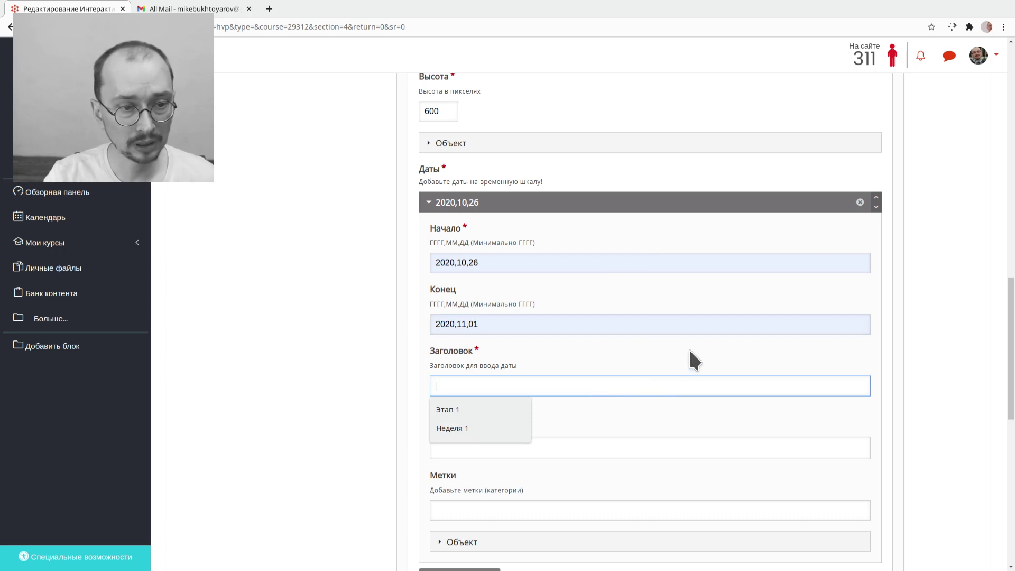
text(Тема 1)
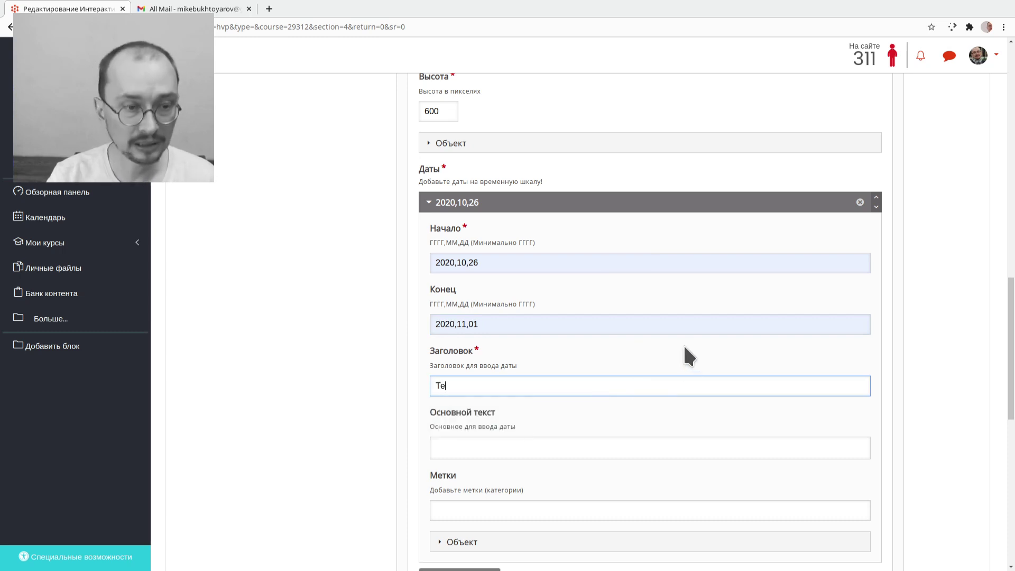
click(565, 449)
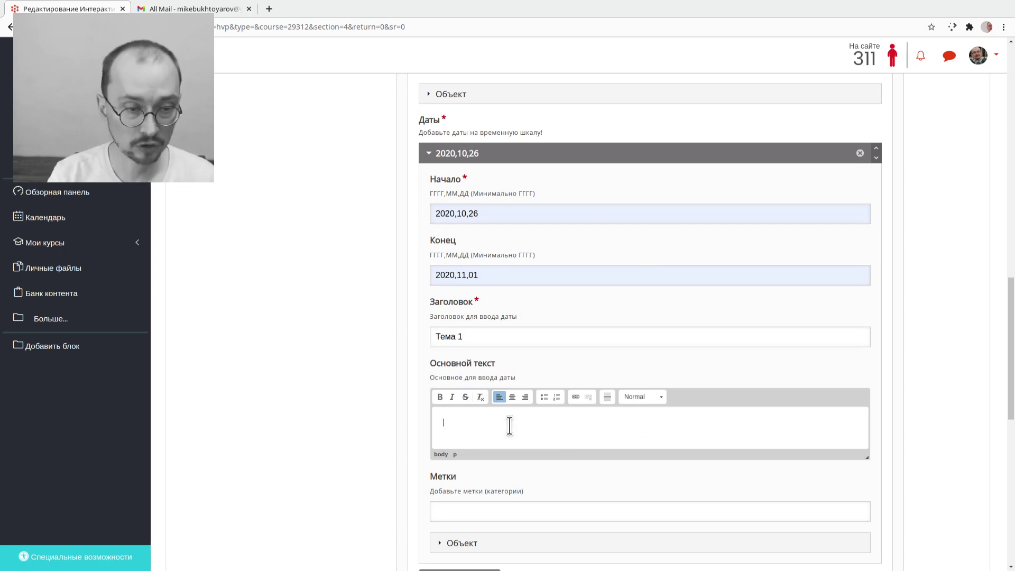
text(Текст)
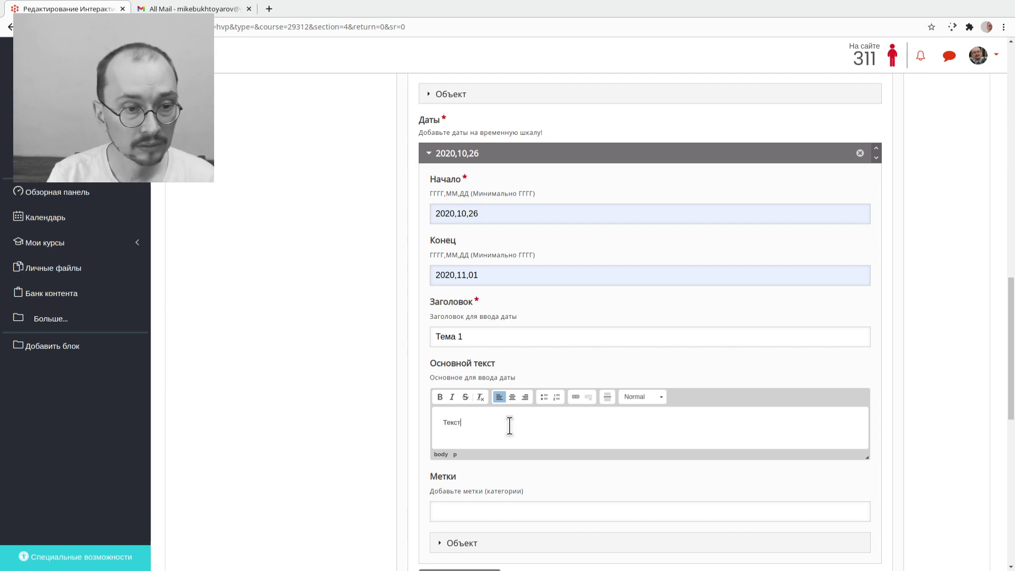
scroll(584, 437, down, 3)
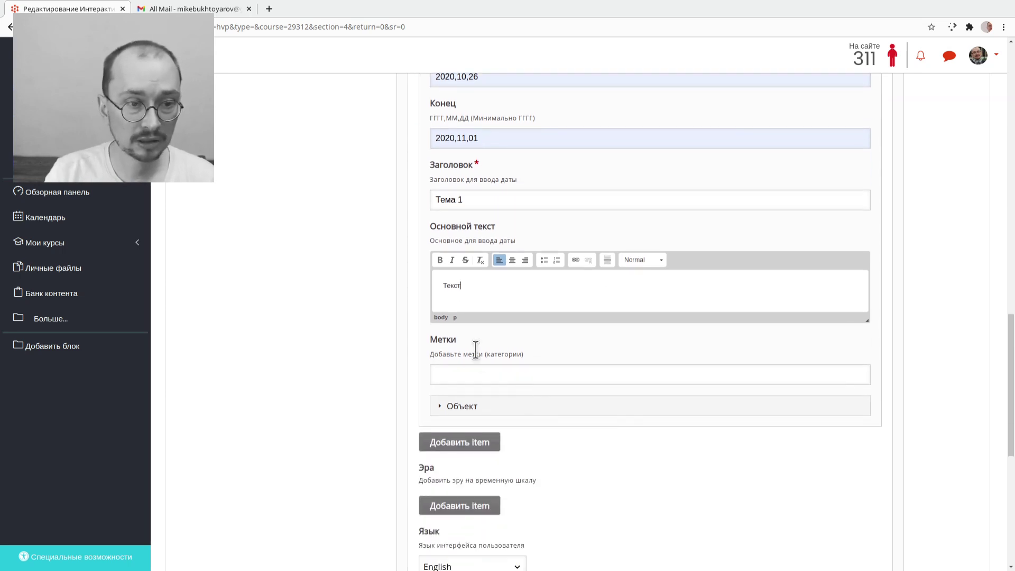
Step: Expand the object settings of the "Тема 1" date entry and add the treasure map image as its icon
click(528, 377)
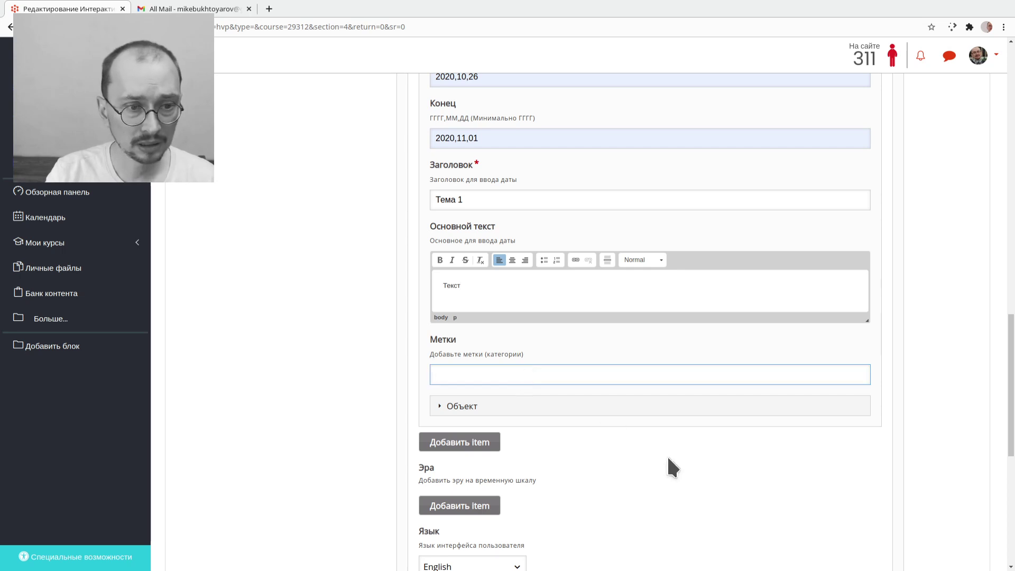
click(505, 406)
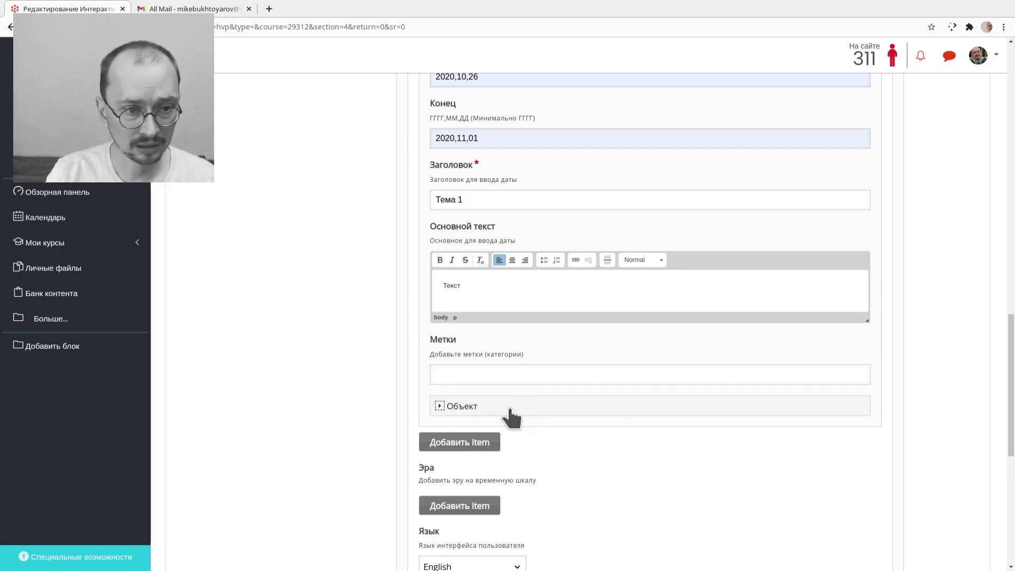
scroll(364, 443, down, 3)
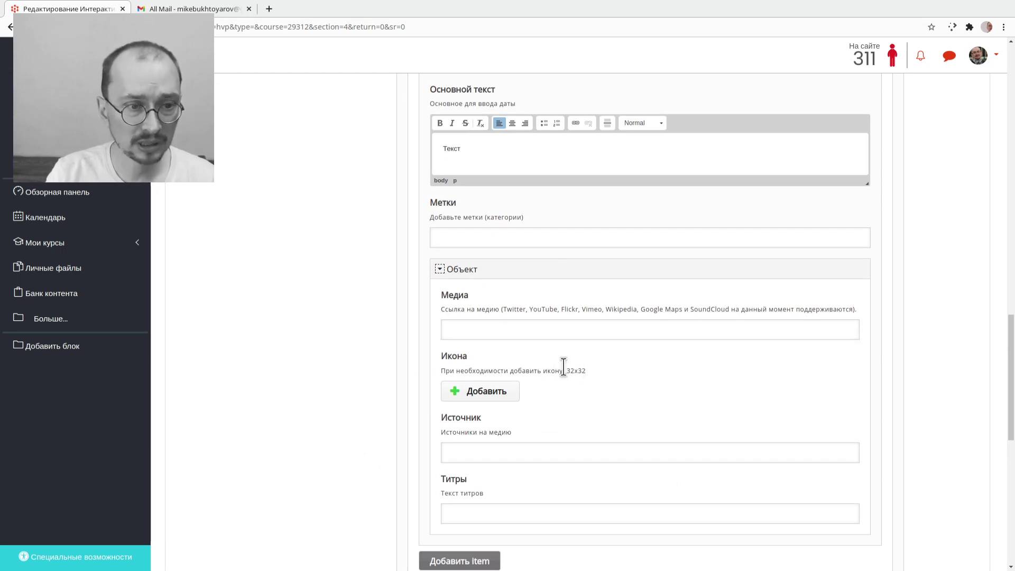
scroll(564, 364, down, 1)
click(538, 304)
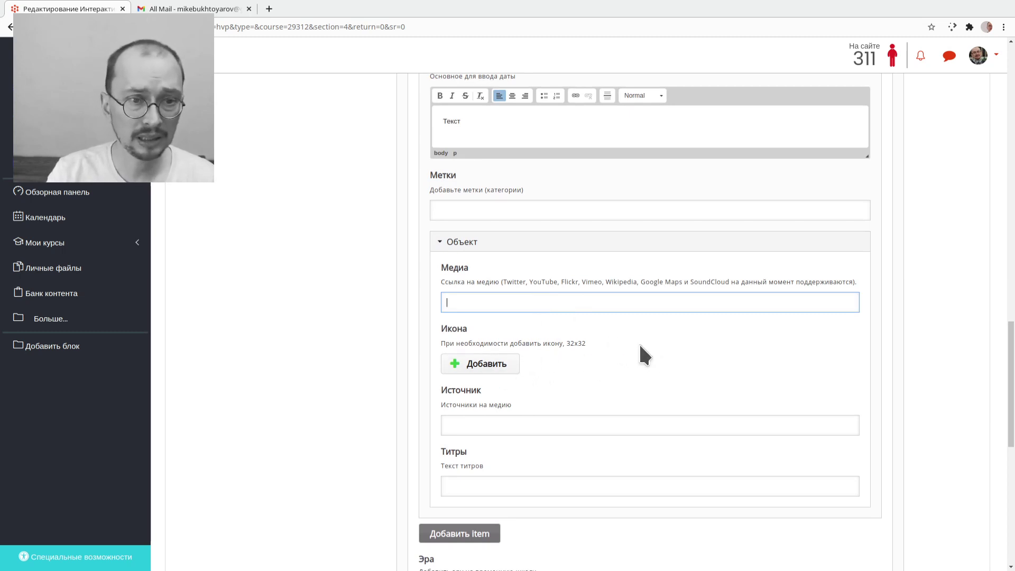
click(498, 369)
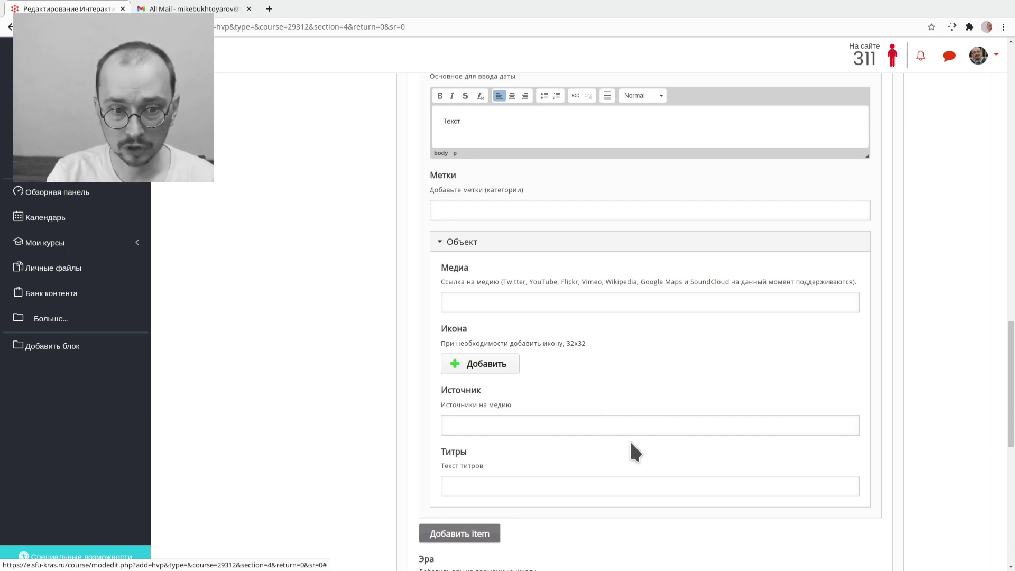
click(622, 487)
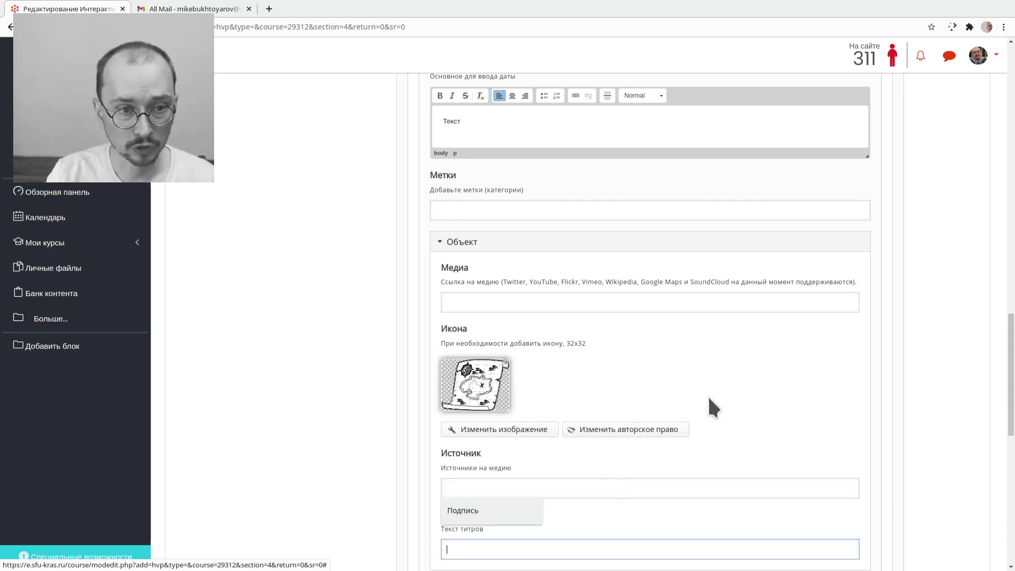
scroll(745, 363, down, 4)
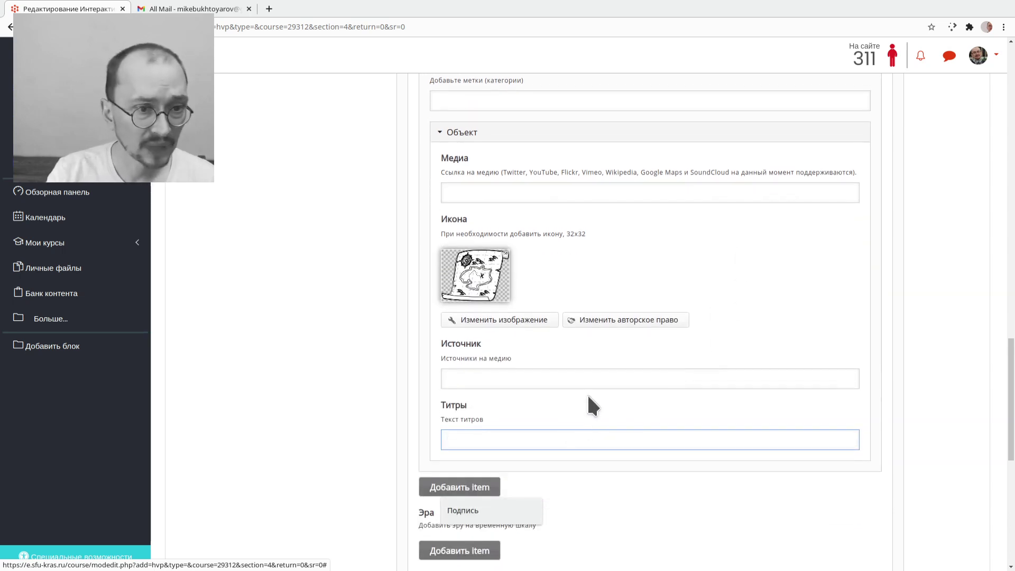
scroll(553, 370, down, 4)
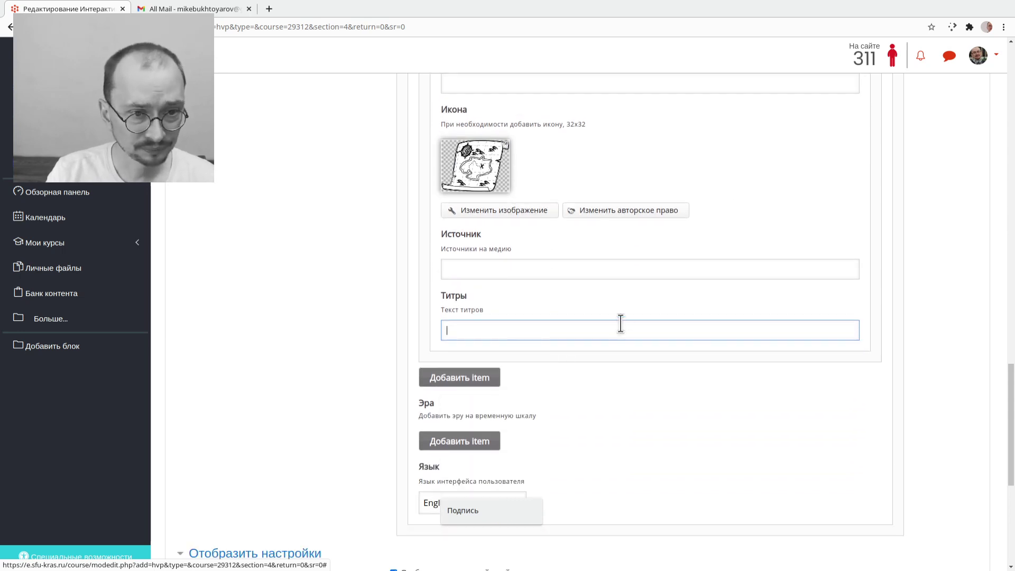
Step: Delete the treasure map icon of the "Тема 1" entry and add the hourglass image instead
click(506, 144)
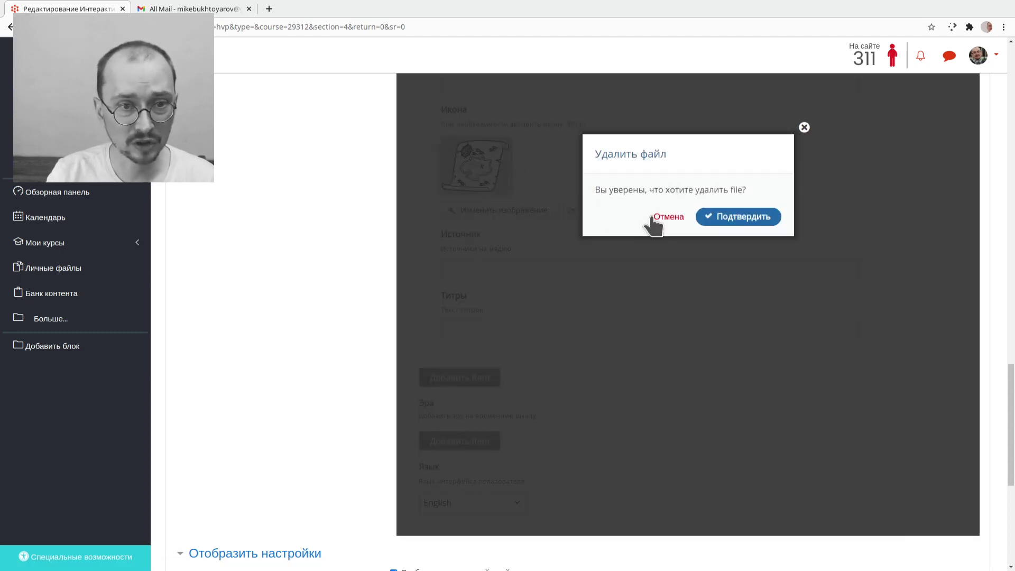
click(721, 222)
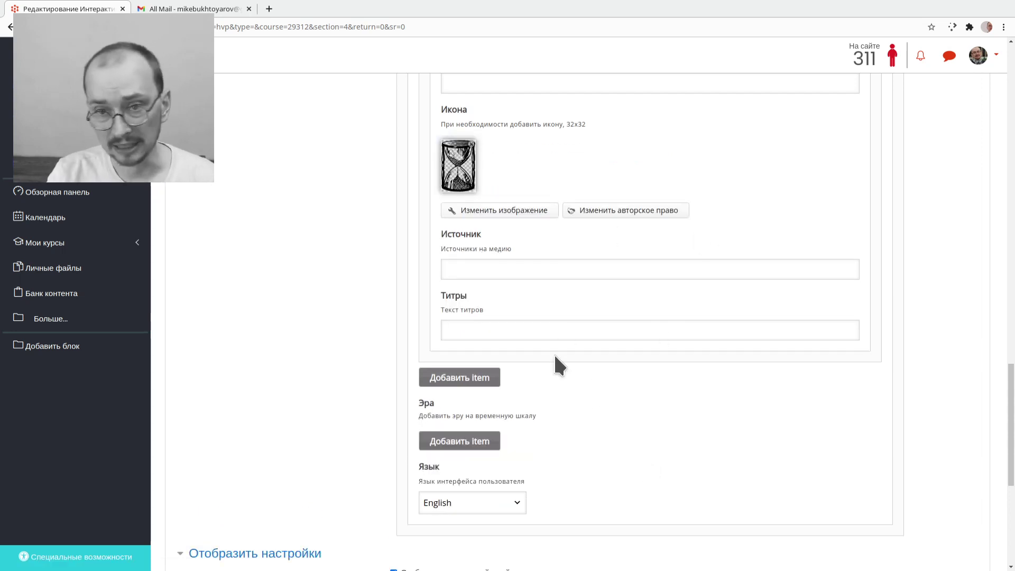
Step: Add a second date entry to the timeline, starting on 2020,11,02 and ending on 2020,11,08
scroll(570, 389, down, 2)
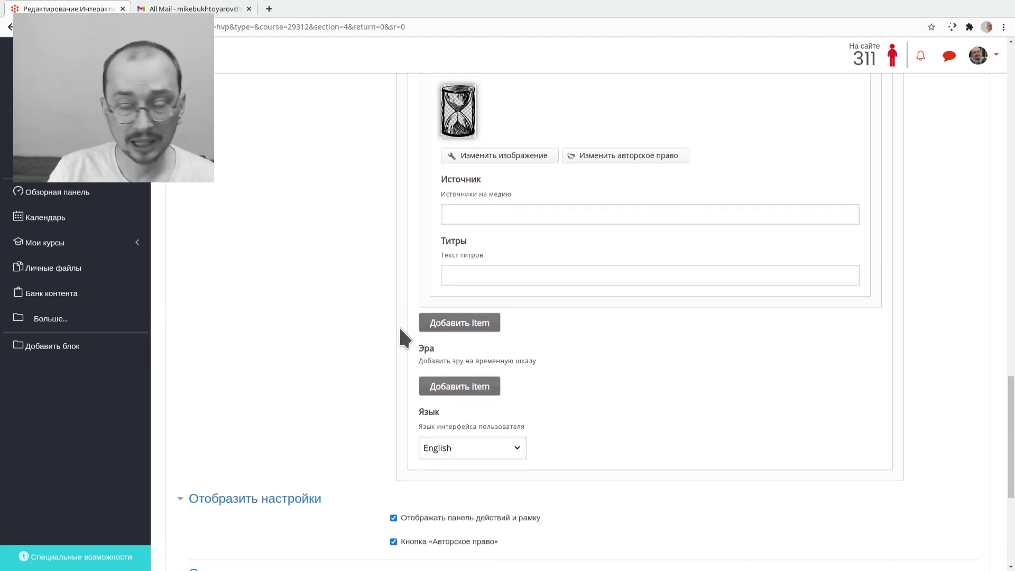
click(454, 327)
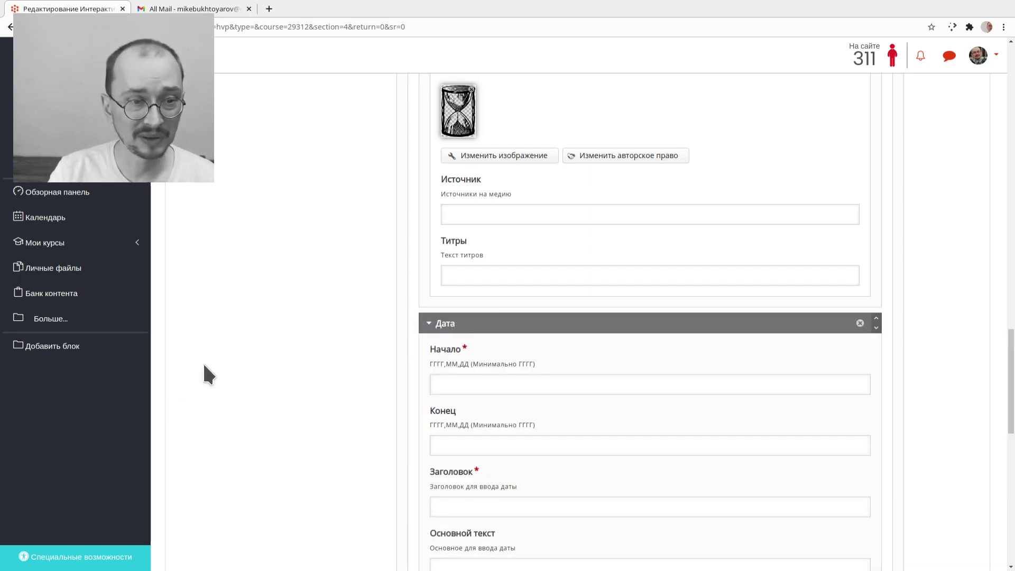
scroll(297, 360, down, 3)
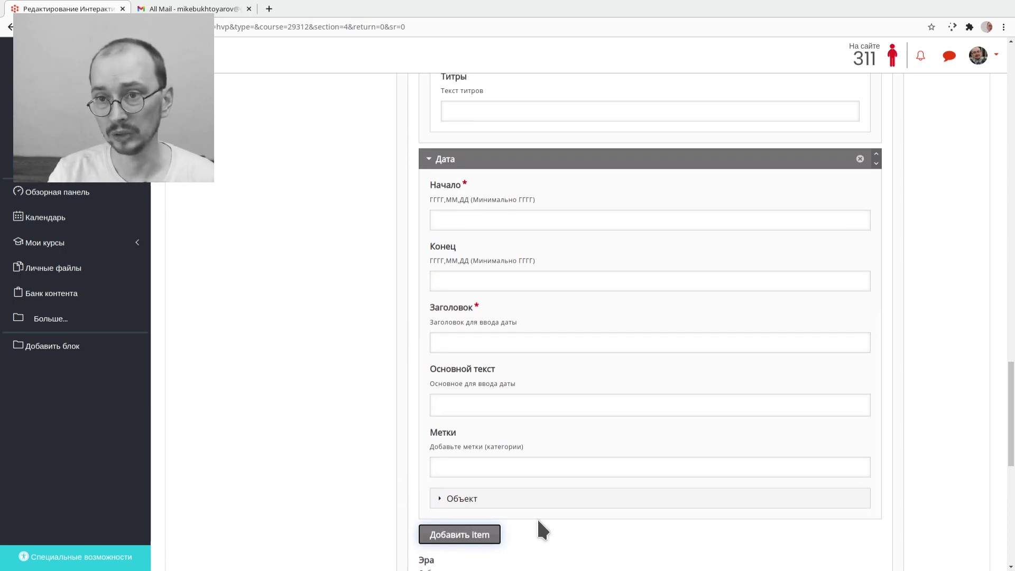
click(467, 217)
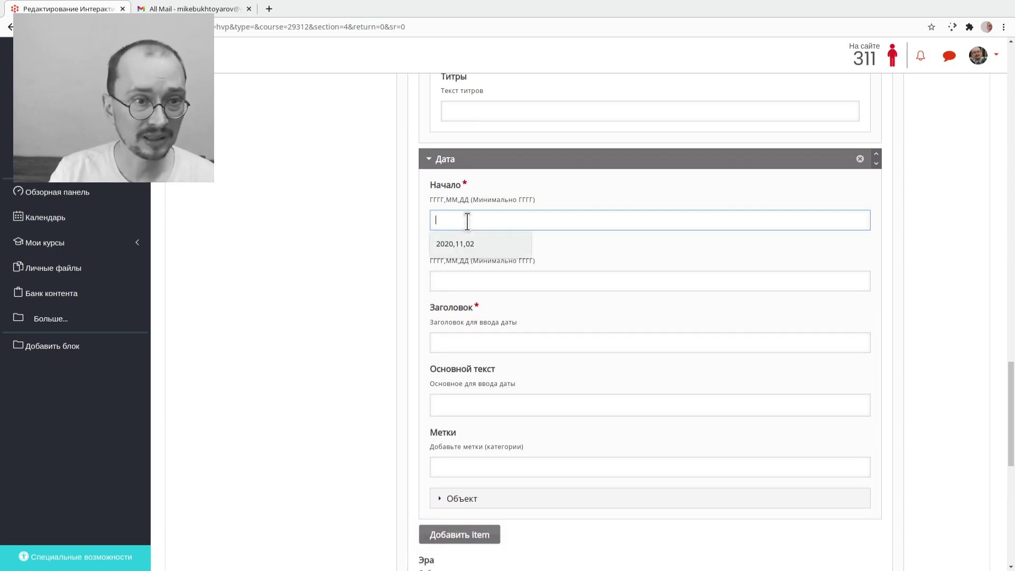
click(484, 244)
click(564, 280)
click(474, 303)
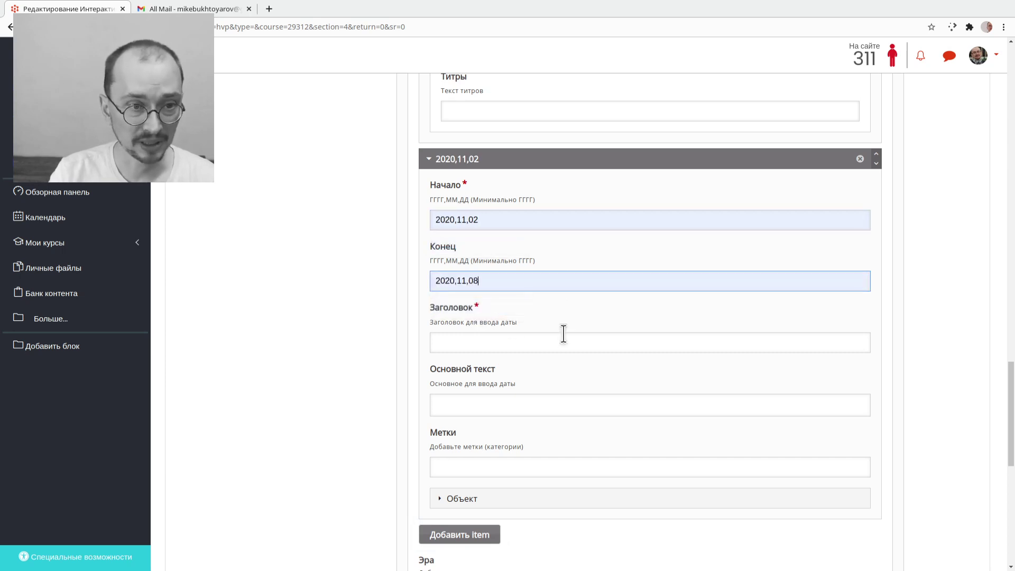
Step: Give the second date entry the heading "Тема 2" and the main text "Текст"
click(515, 343)
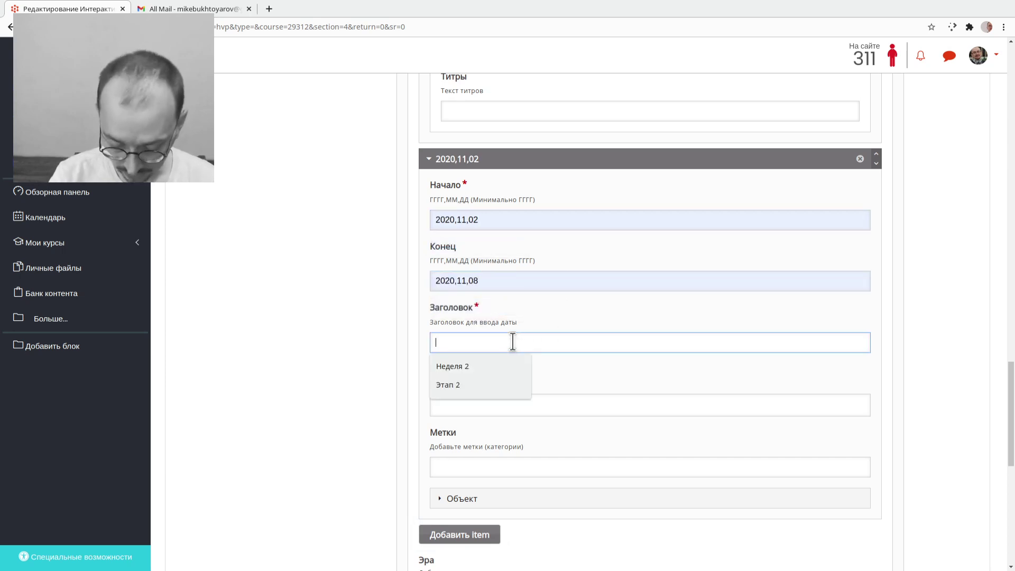
text(Тема 2)
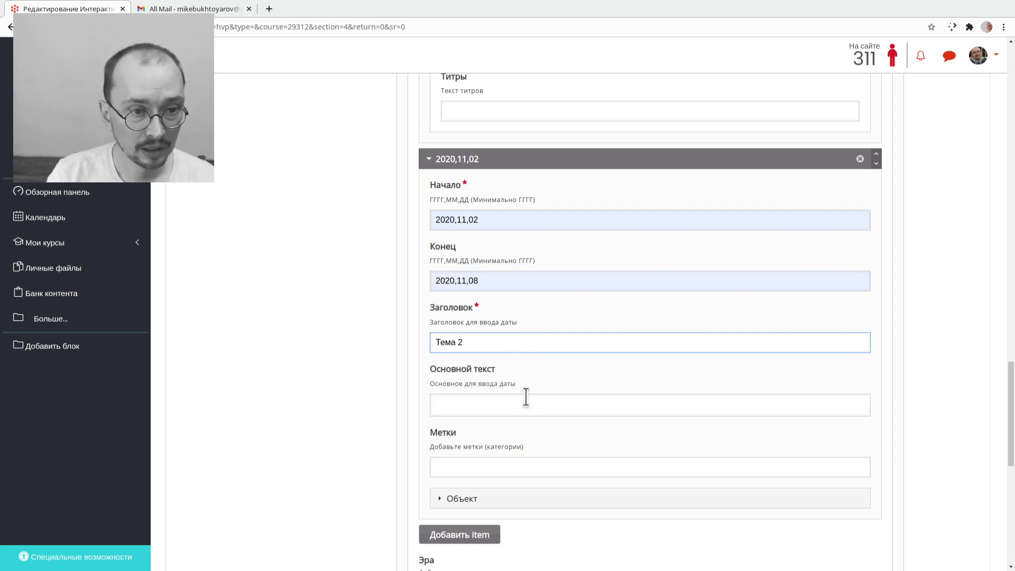
click(526, 405)
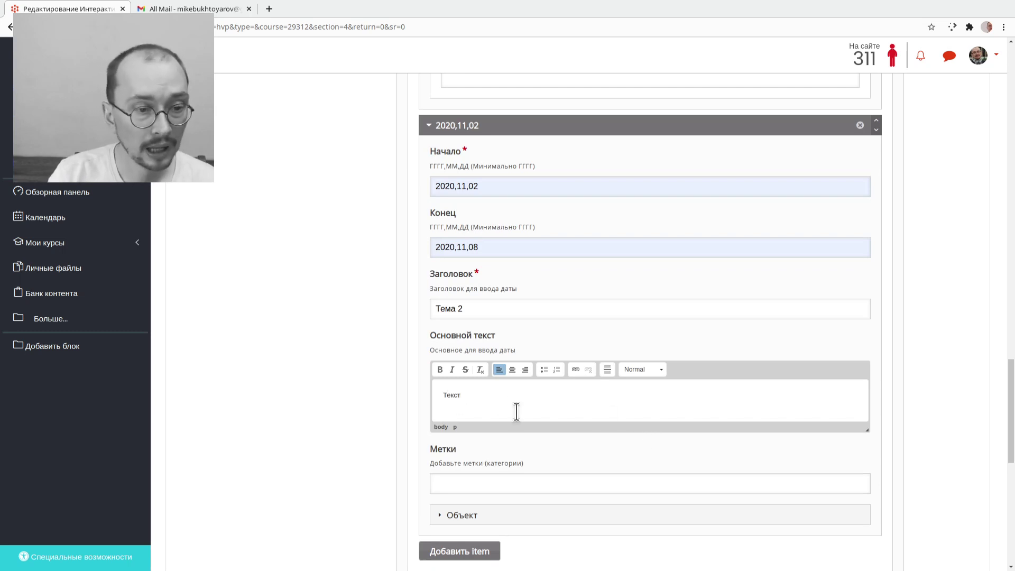
Step: Set the timeline's interface language to Русский
scroll(338, 418, down, 5)
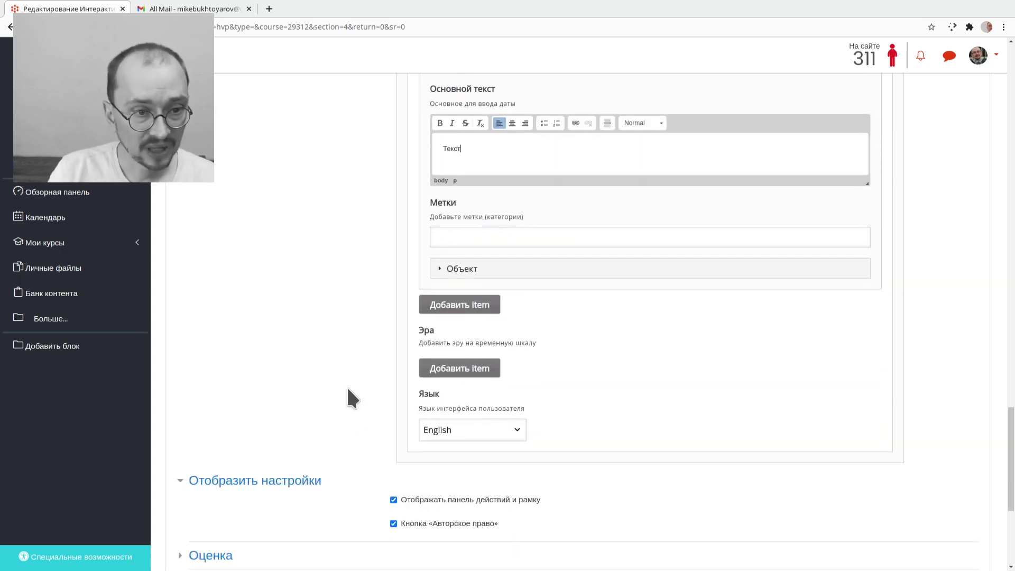
click(501, 428)
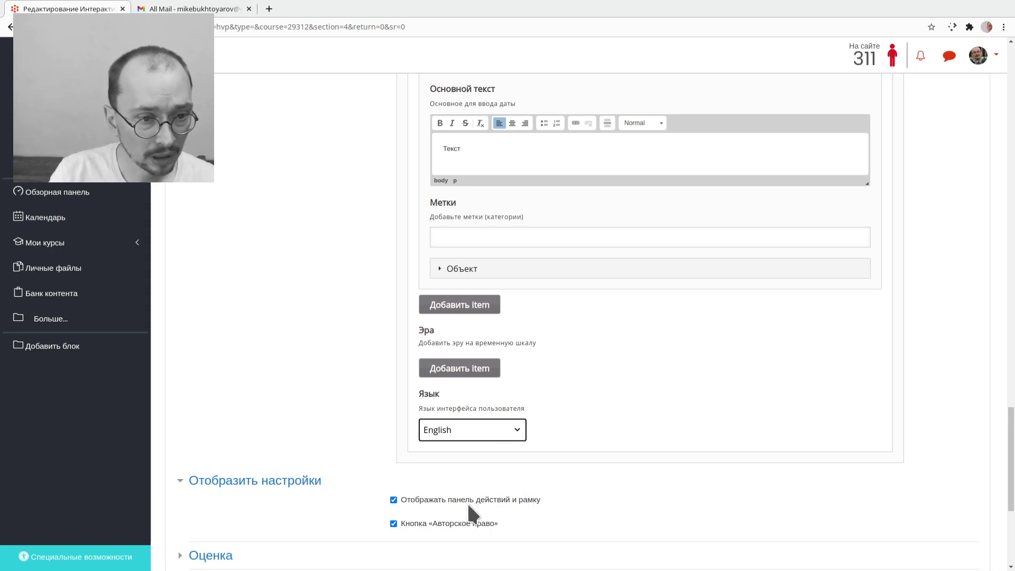
key(Down)
Step: Set the activity's maximum grade to 0, then save it and return to the course
scroll(272, 402, down, 2)
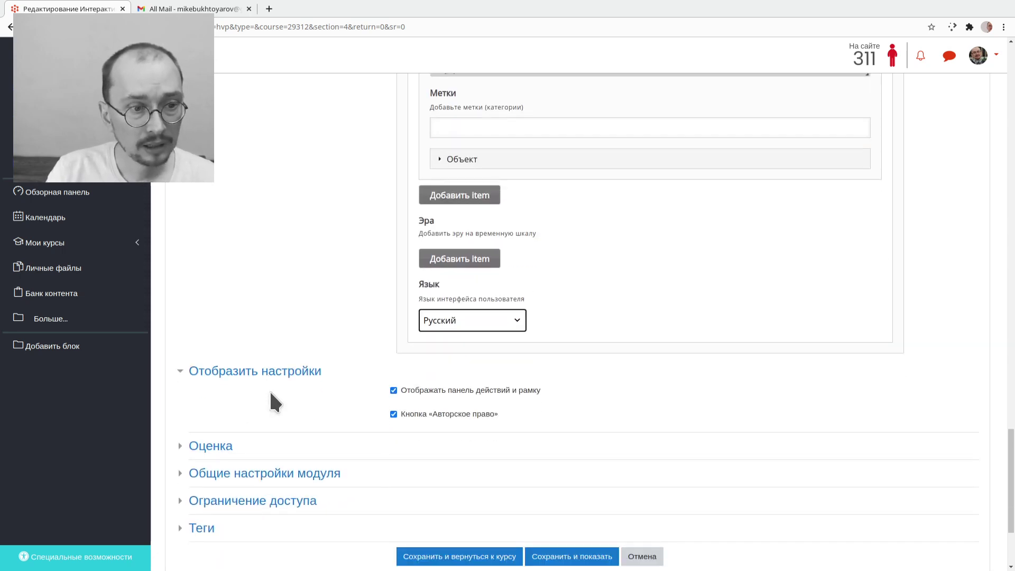
scroll(271, 394, down, 2)
click(217, 371)
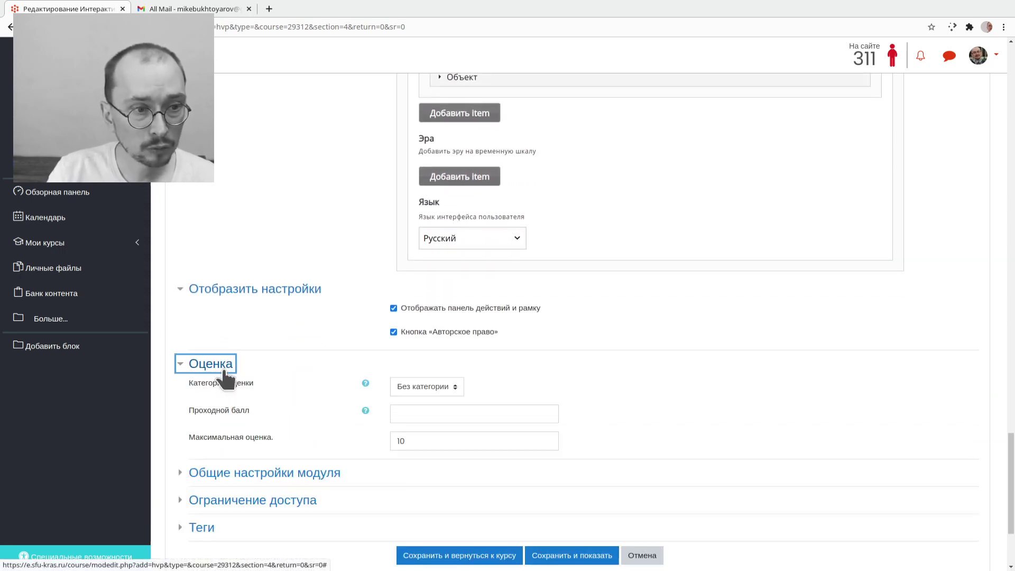
click(415, 391)
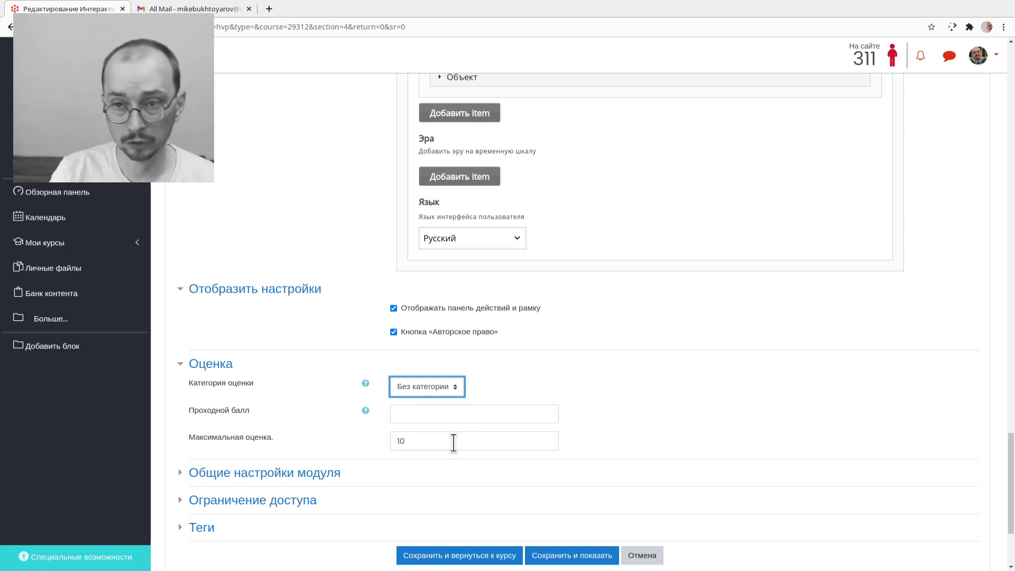
drag(453, 444, 356, 453)
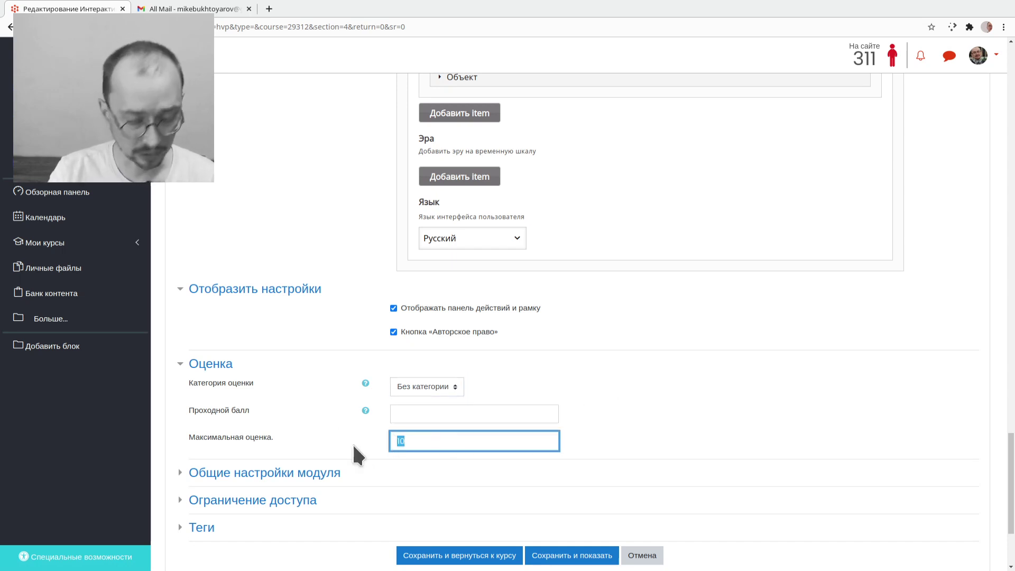
text(1)
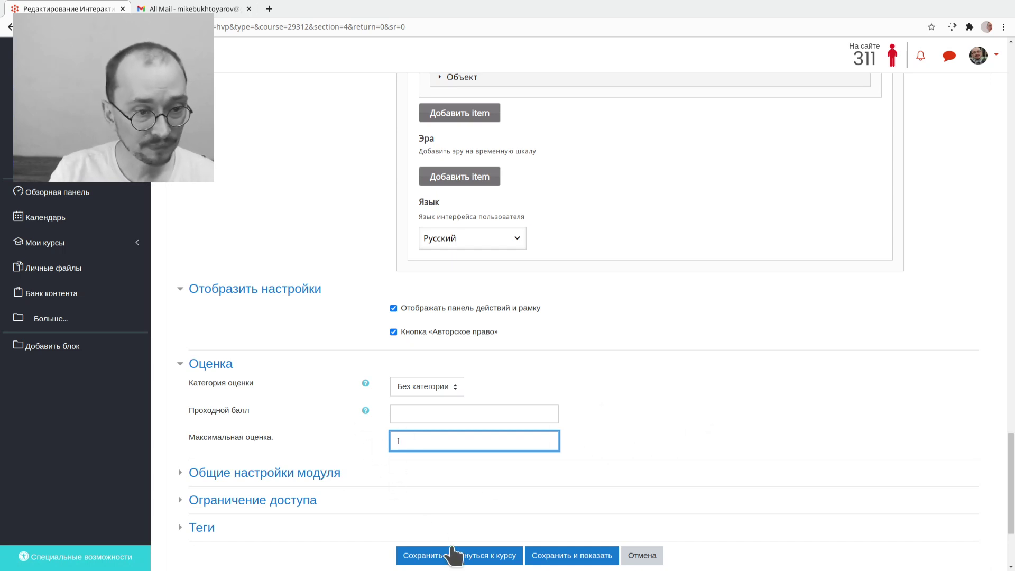
double_click(414, 442)
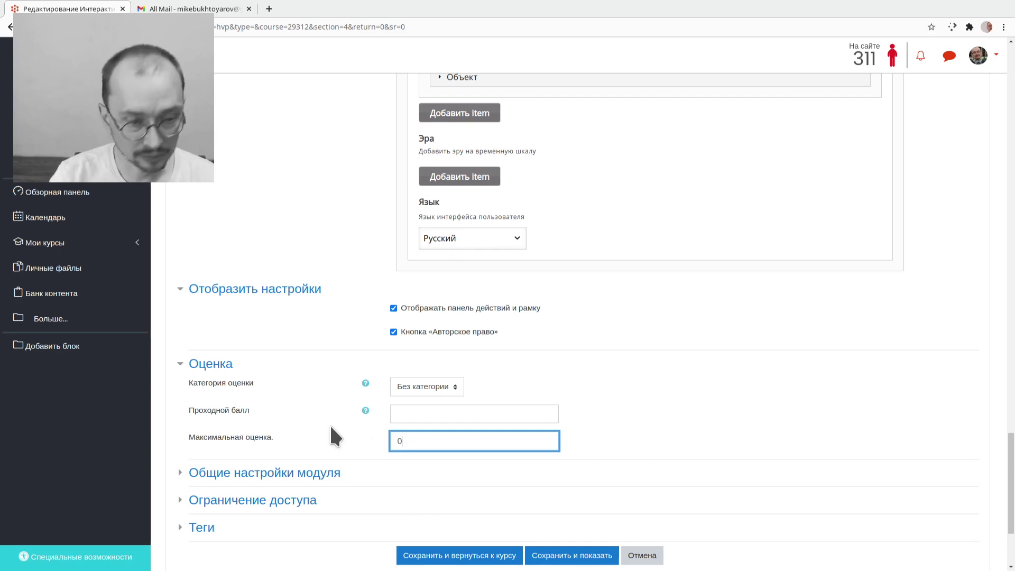
text(0)
click(480, 556)
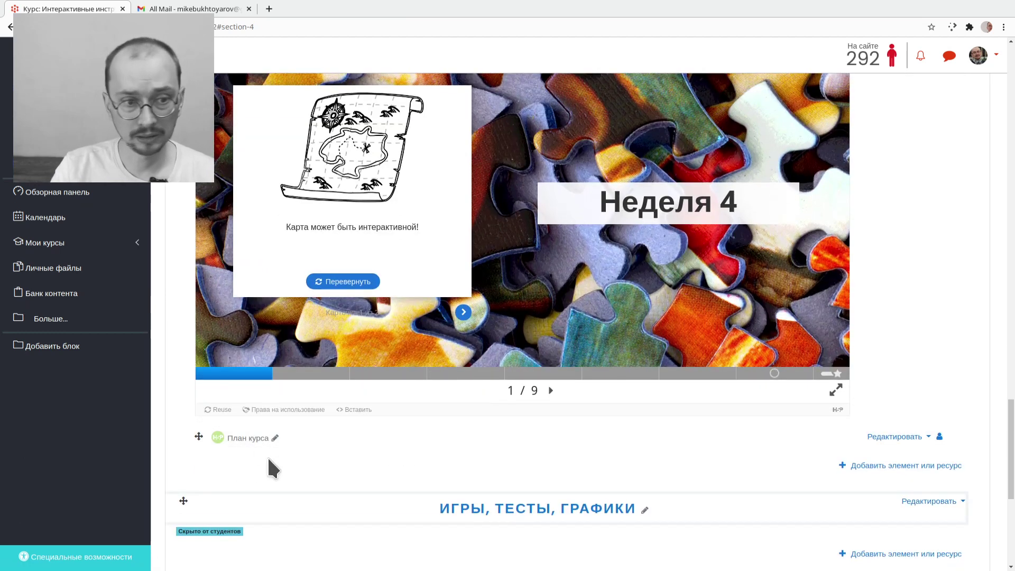
Step: Open the "План курса" activity and view its "Тема 1" and "Тема 2" entries on the timeline
click(240, 439)
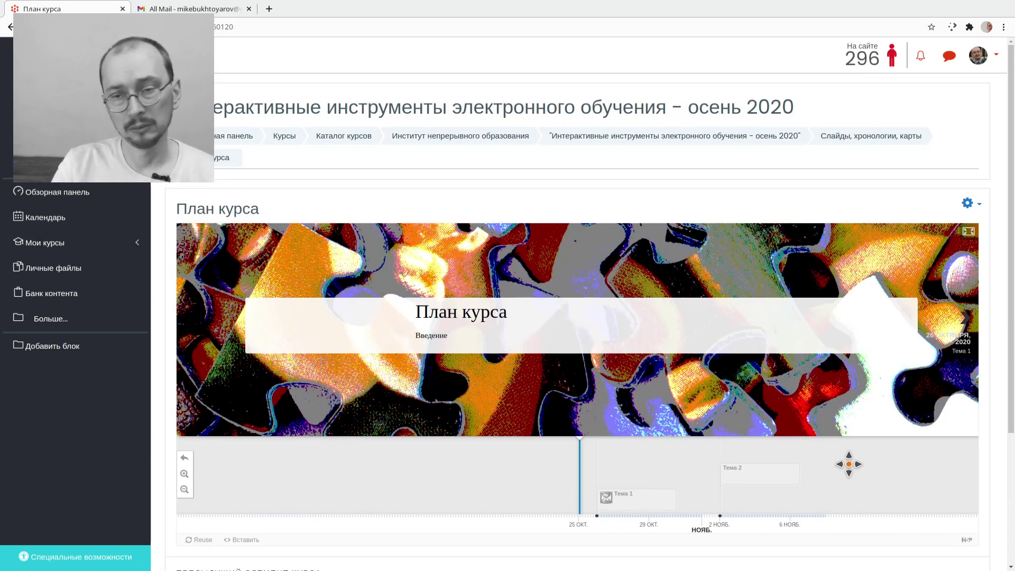
click(635, 502)
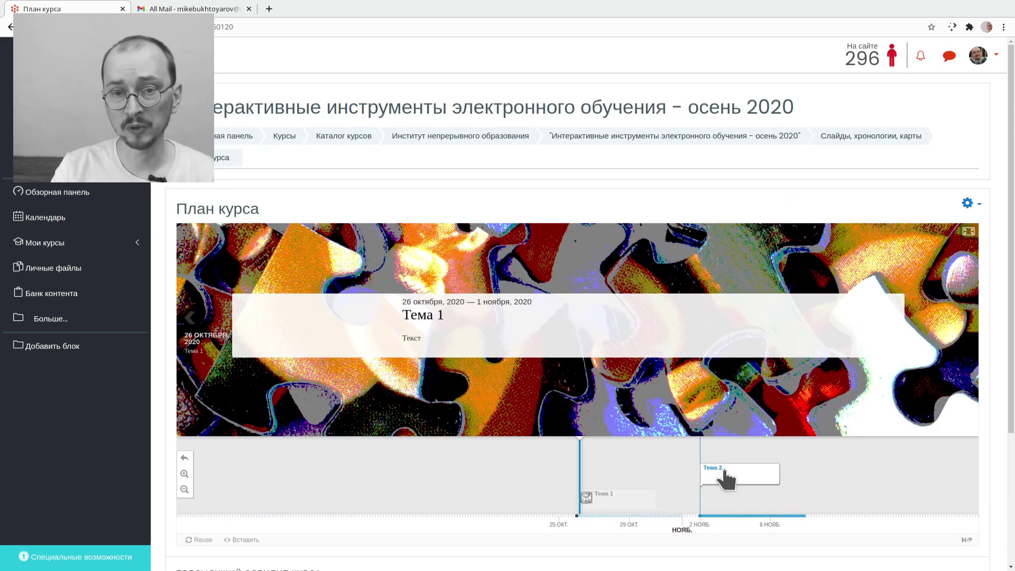
click(726, 476)
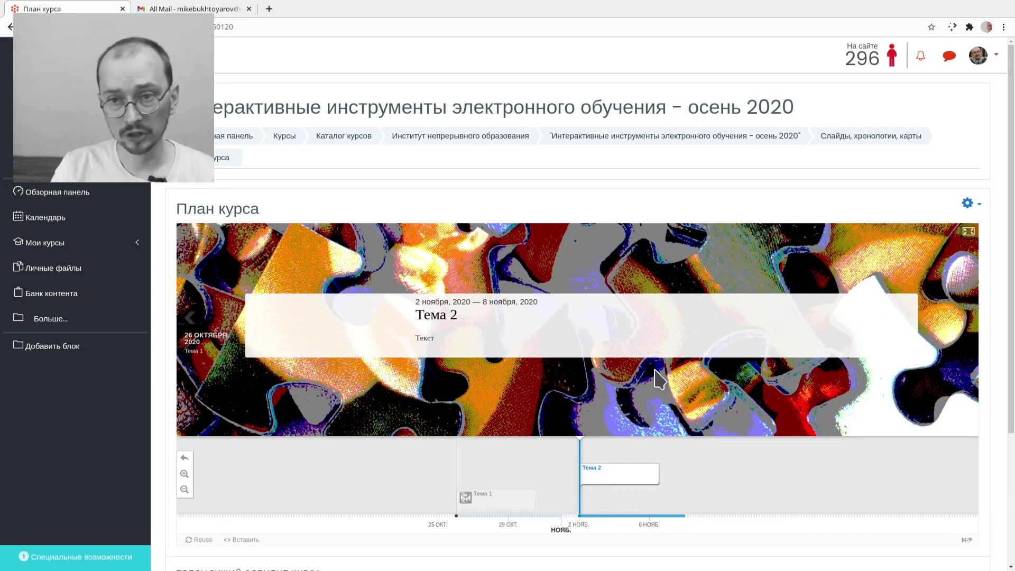